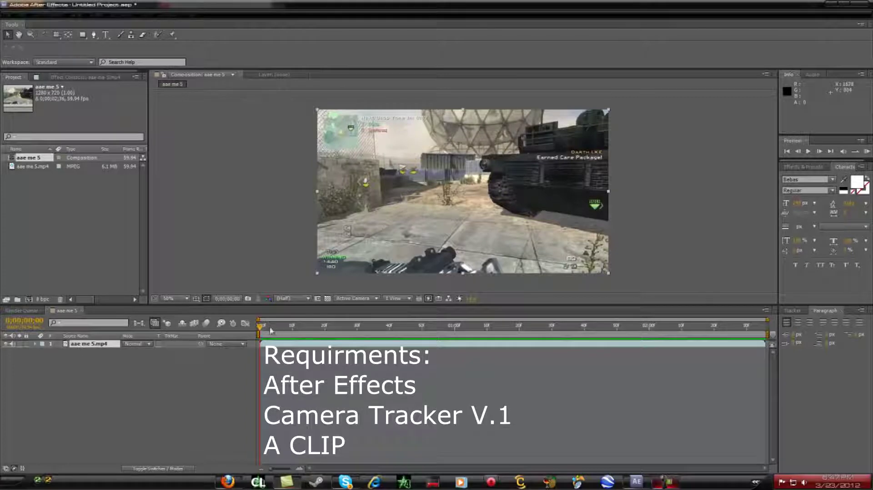
mouse_move(261, 334)
left_mouse_down()
mouse_move(327, 335)
mouse_move(260, 334)
left_mouse_up()
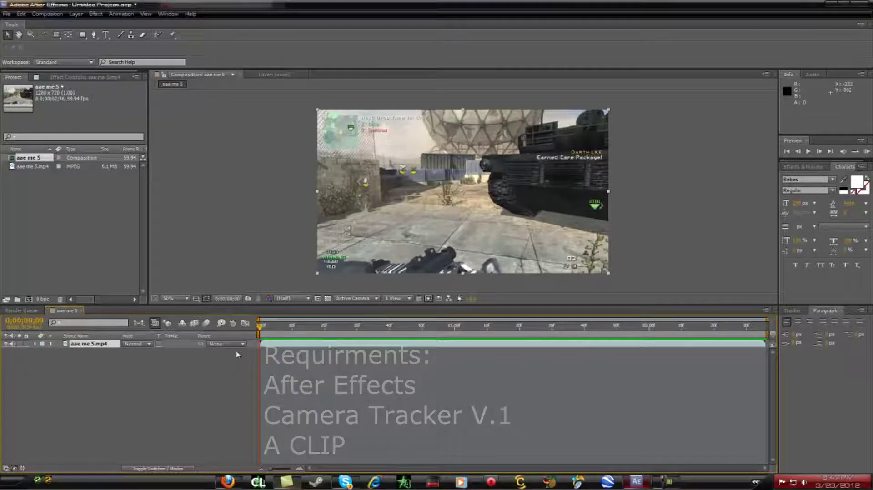
key("space")
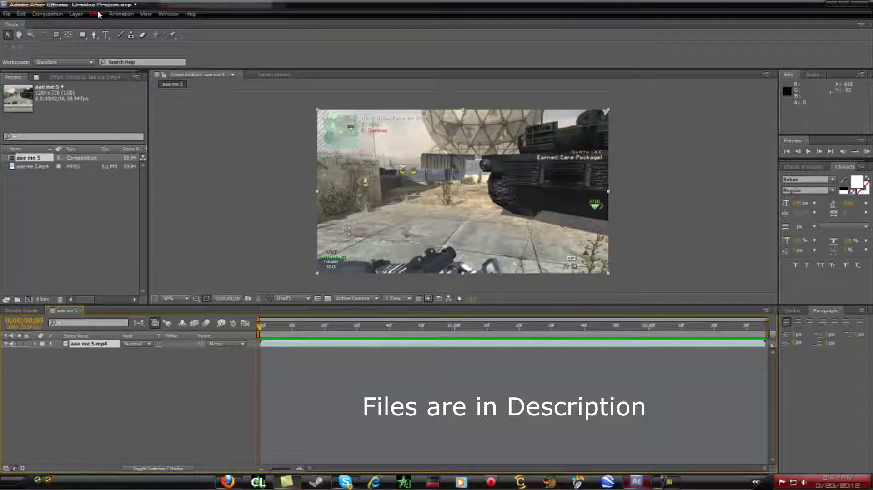
left_click(89, 385)
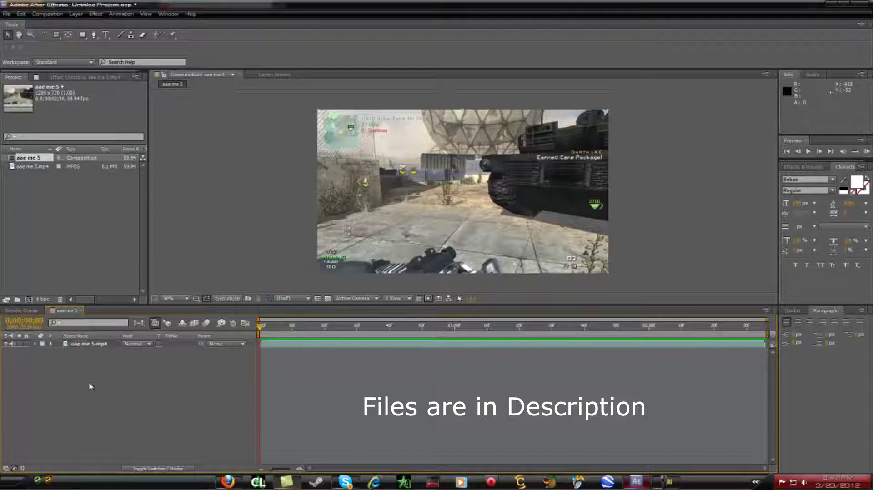
left_click(94, 14)
key("Escape")
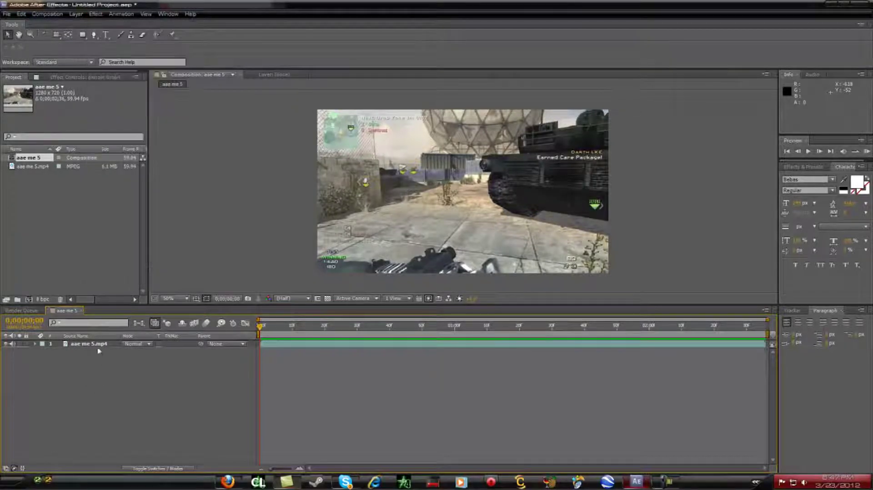
- Apply The Foundry's CameraTracker effect to the aae me 5.mp4 layer
key("ctrl+a")
left_click(96, 14)
mouse_move(205, 238)
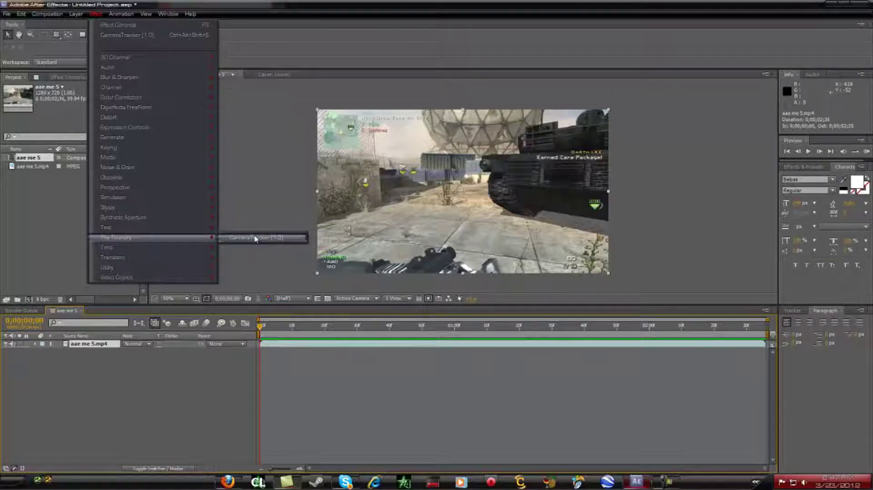
left_click(255, 238)
- Track the clip's features with CameraTracker over the source clip range, proceeding at the current resolution
scroll(144, 219, "down", 1)
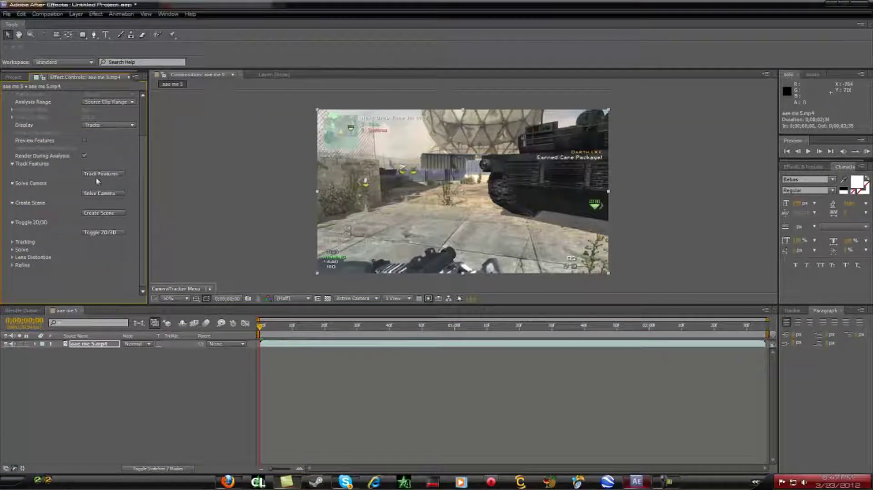
scroll(144, 137, "up", 1)
scroll(144, 137, "down", 1)
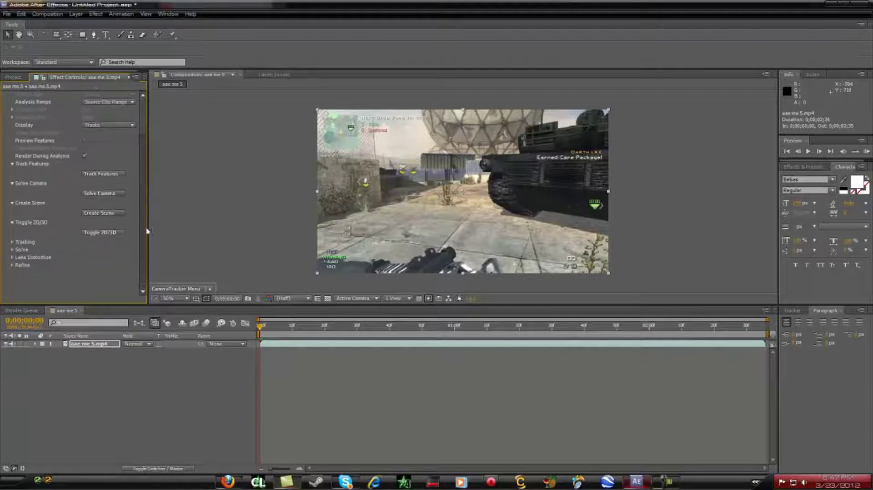
left_click(101, 174)
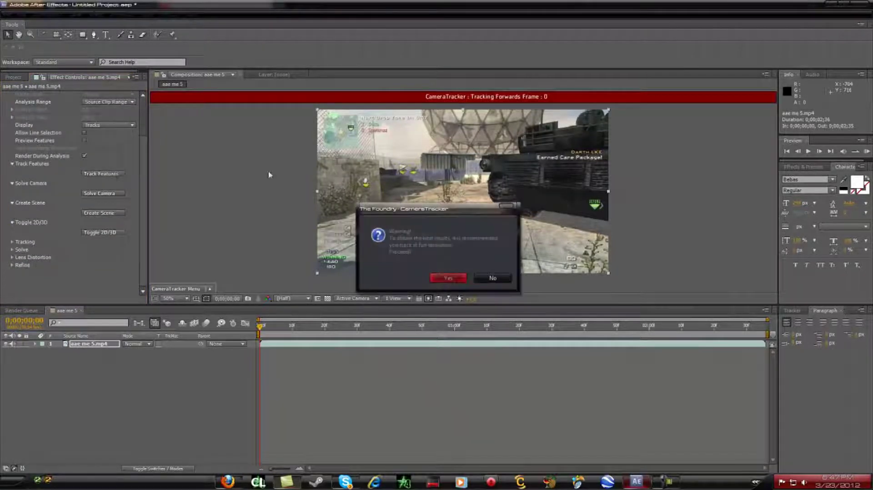
left_click(435, 279)
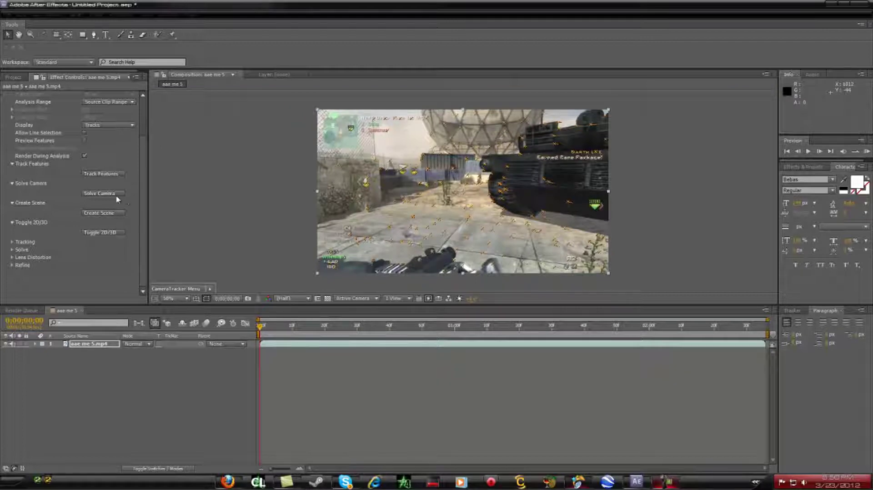
- Play through the clip to check the tracked features, and solve the camera
key("space")
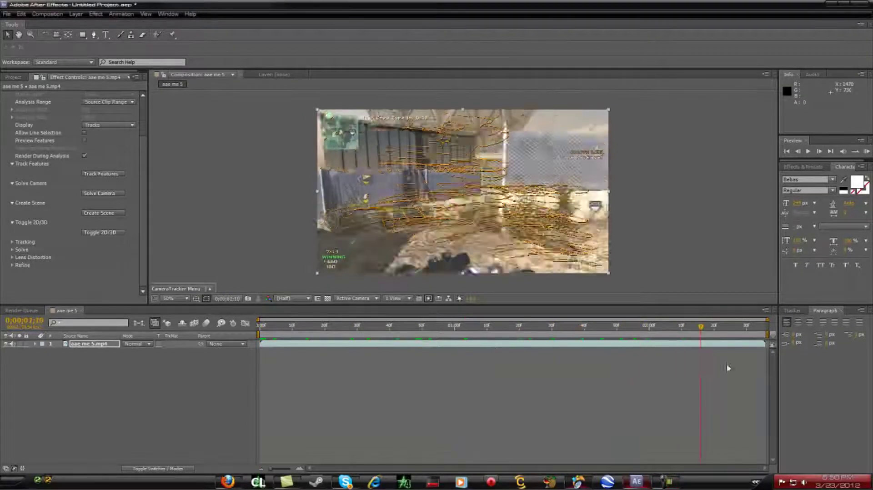
key("space")
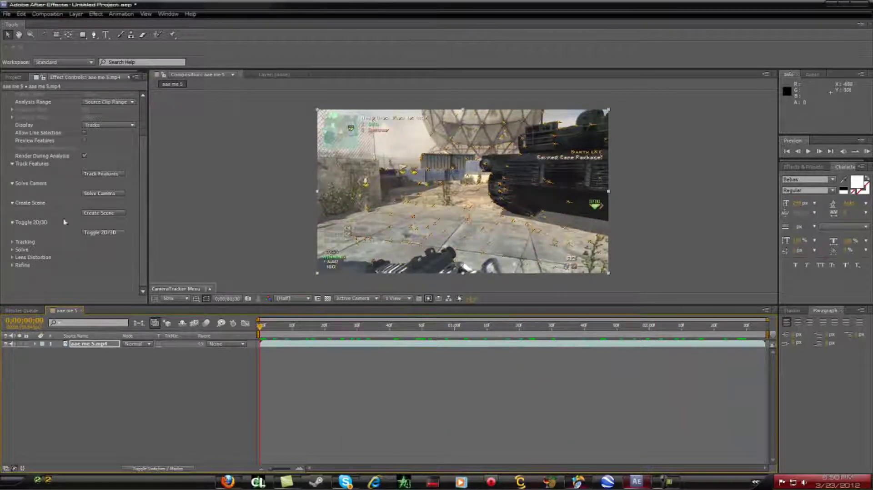
left_click(96, 194)
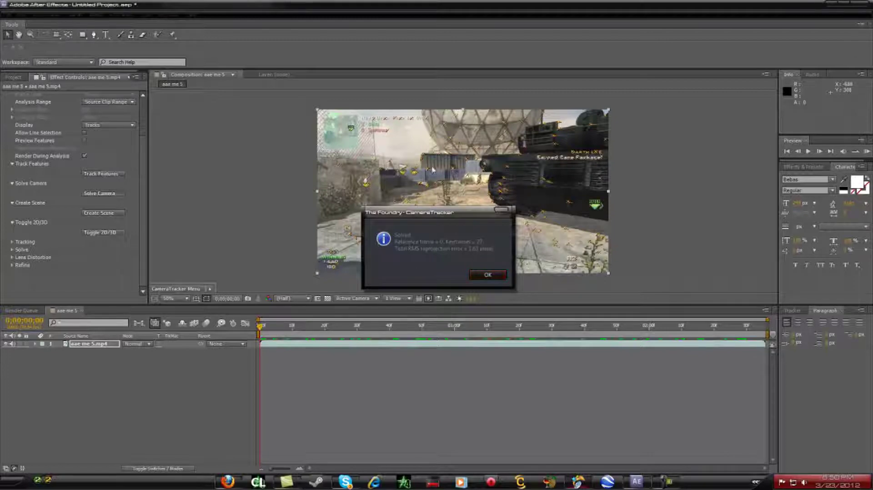
left_click(491, 275)
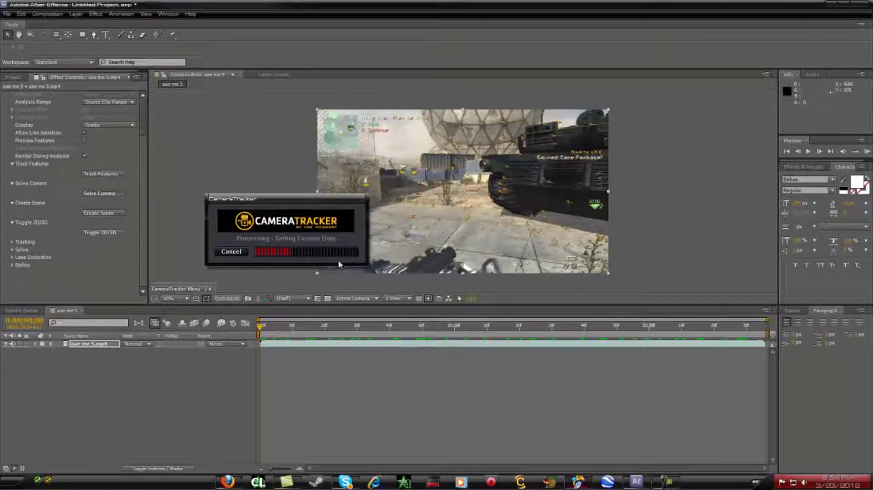
- Scrub through the solved tracks, return to the first frame, and create the CameraTracker scene
left_click_drag(261, 327, 653, 378)
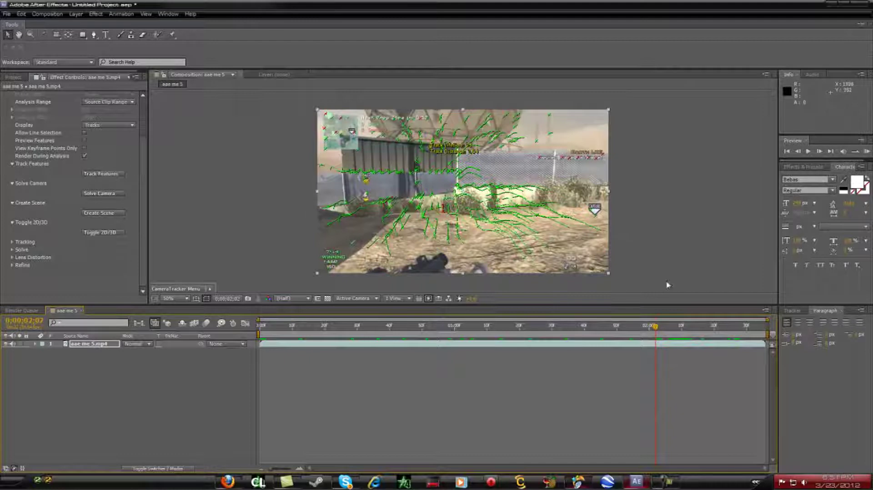
left_click_drag(655, 327, 184, 337)
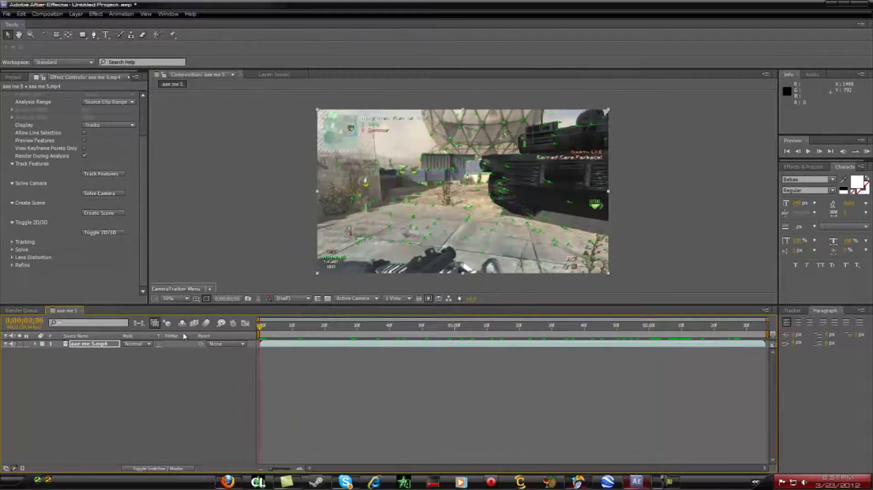
left_click(100, 214)
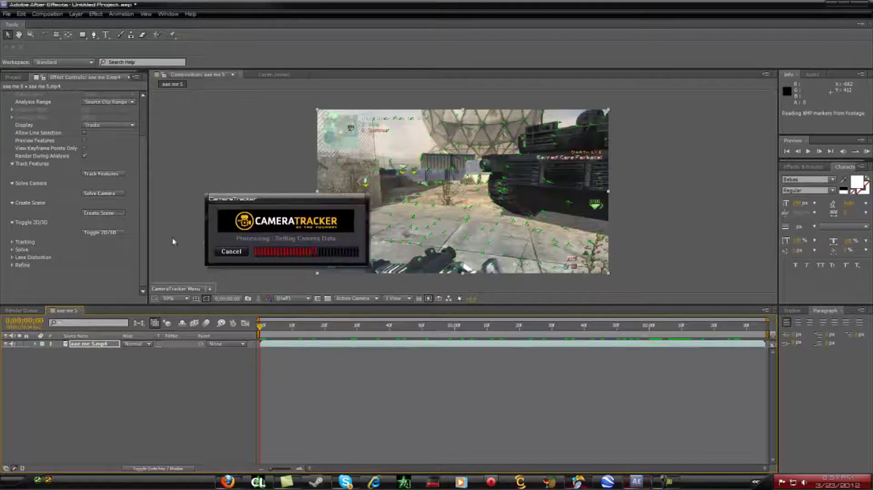
- Go through the null object, camera and footage layers, and switch the timeline's name column to layer names
left_click(75, 353)
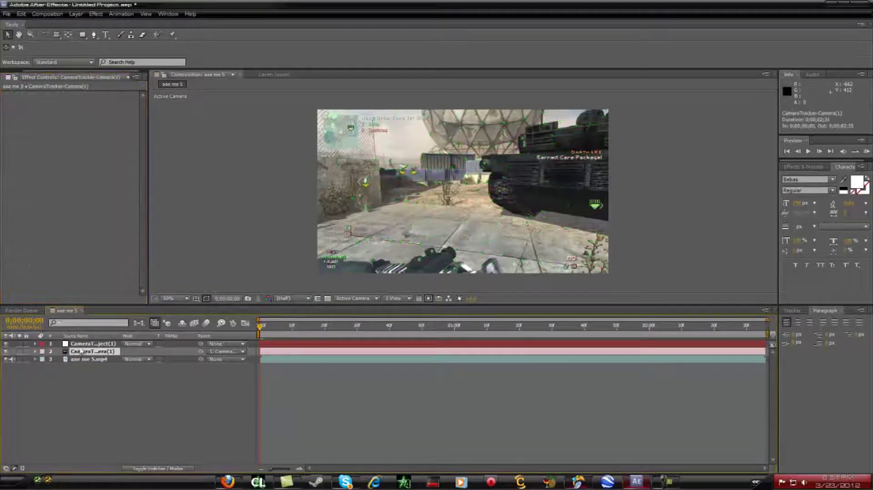
left_click(84, 347)
left_click(87, 359)
left_click(88, 351)
left_click(109, 336)
left_click(110, 344)
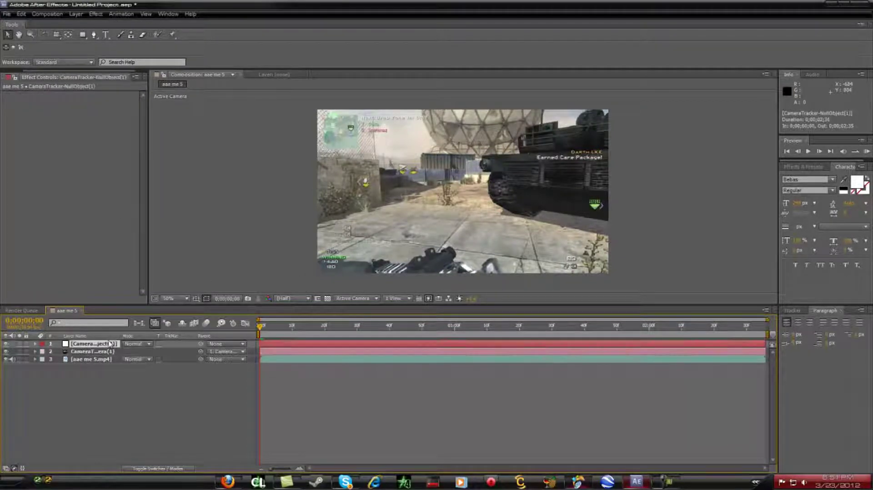
- Solve the camera again on the aae me 5.mp4 layer
left_click(99, 359)
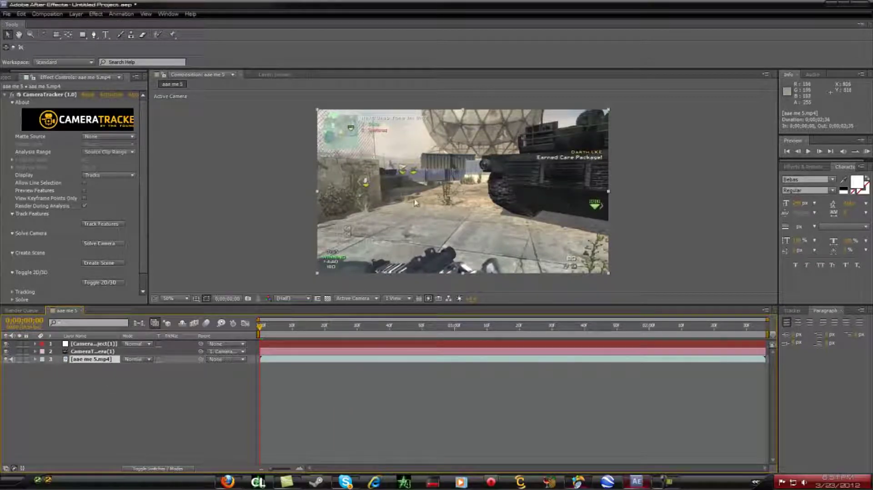
left_click(104, 244)
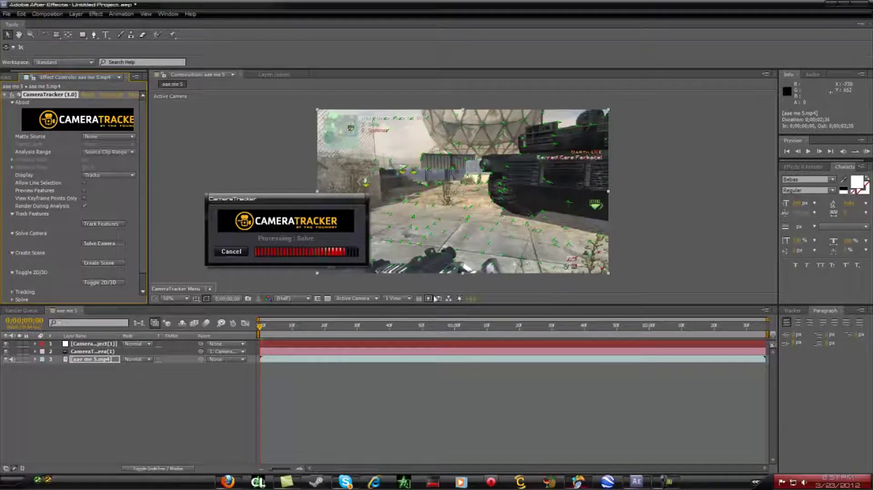
left_click(502, 276)
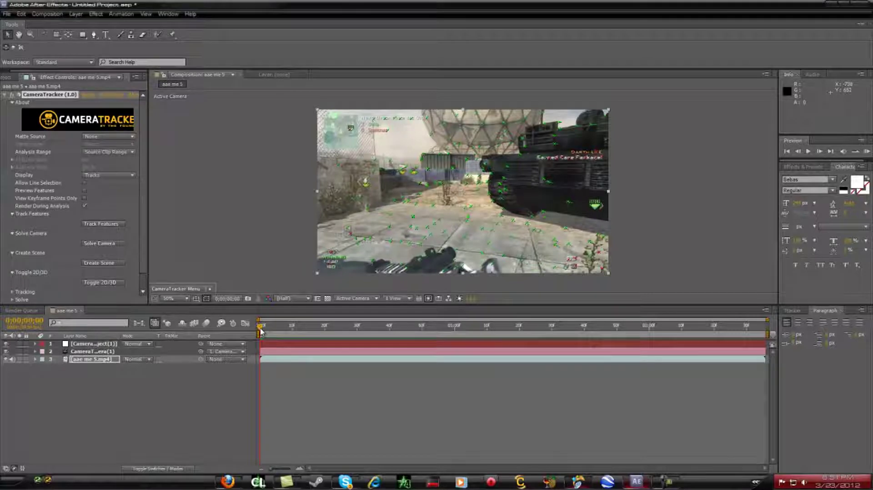
- At 0;00;00;30, set the ground plane origin to the track point at the container's upper right corner
left_click_drag(263, 332, 387, 336)
mouse_move(475, 163)
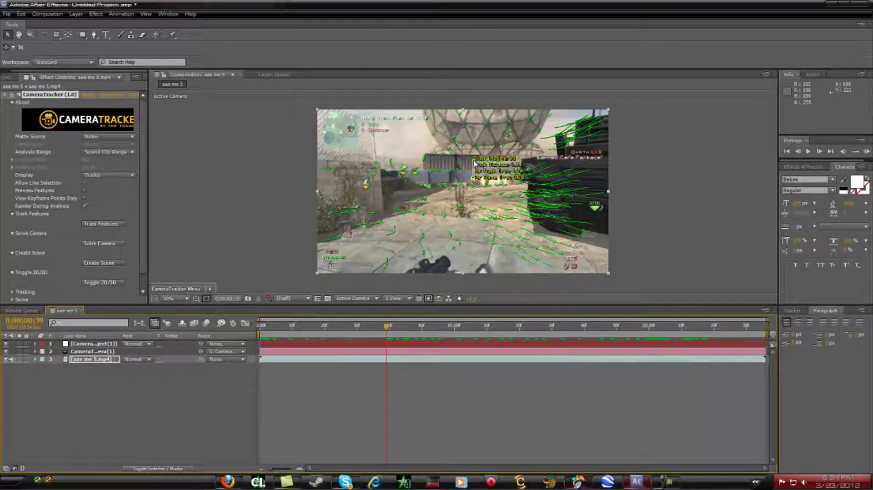
left_click_drag(375, 332, 359, 331)
mouse_move(471, 161)
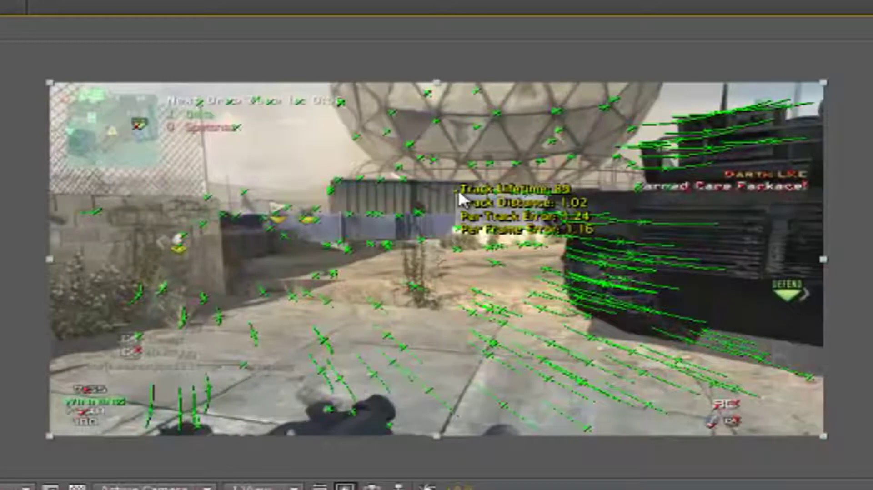
right_click(459, 192)
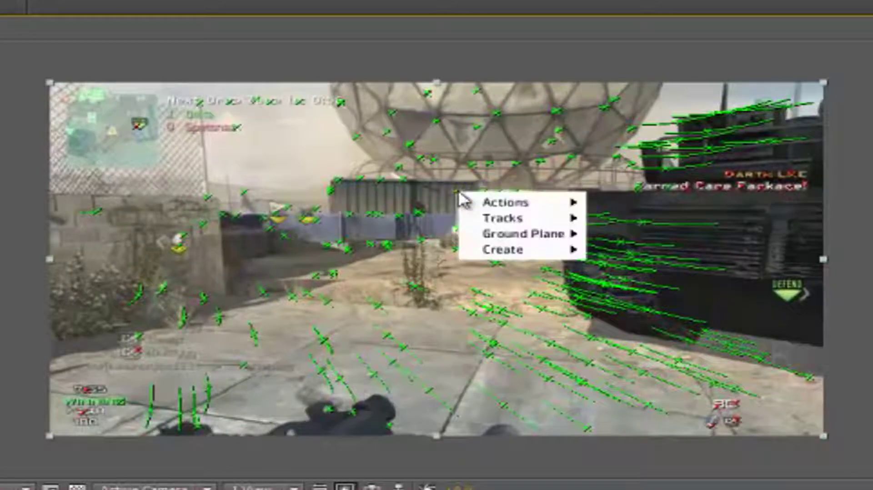
left_click(453, 220)
mouse_move(459, 211)
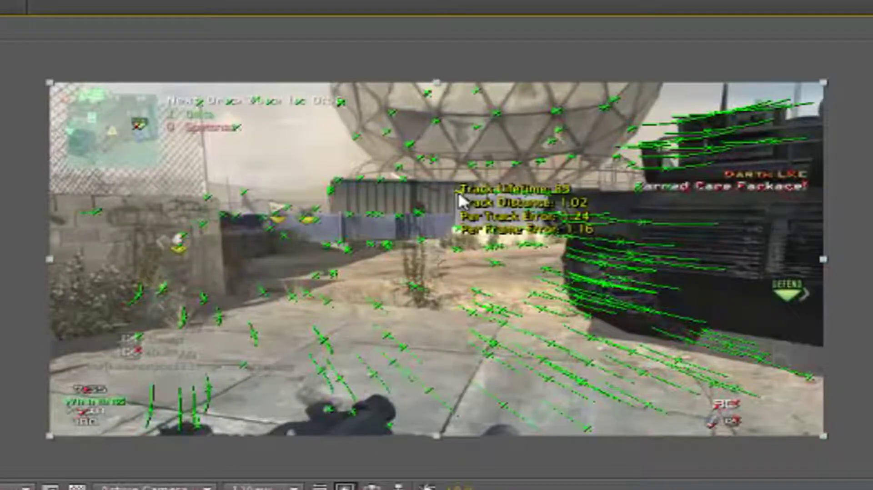
right_click(460, 199)
mouse_move(533, 240)
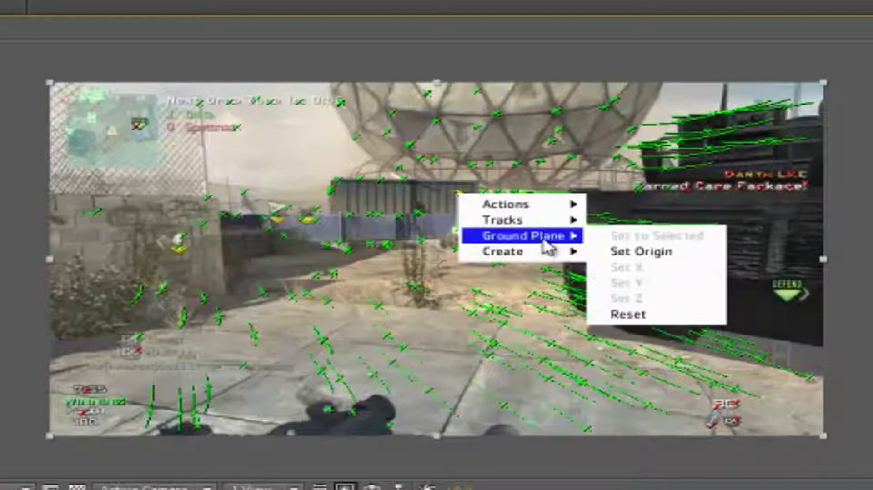
left_click(632, 252)
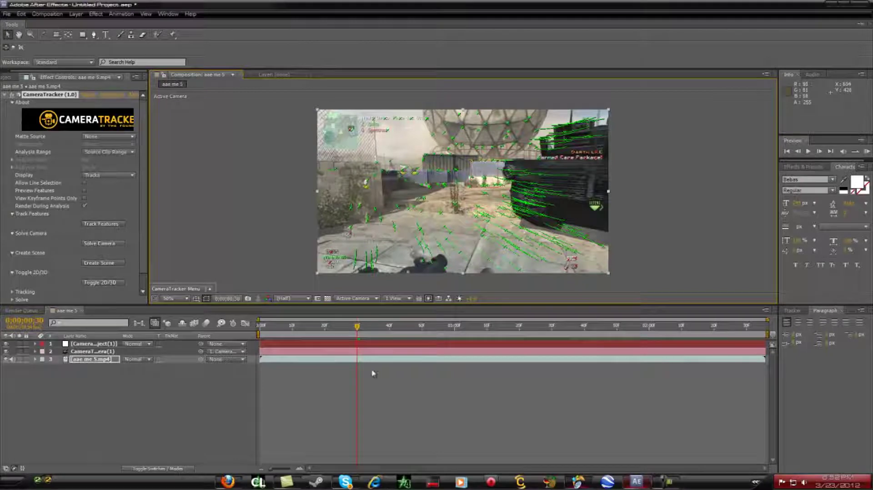
- At the first frame, add a paragraph text box across the middle of the composition reading "2D TUT"
left_click_drag(357, 329, 218, 386)
left_click_drag(305, 390, 121, 422)
left_click(100, 417)
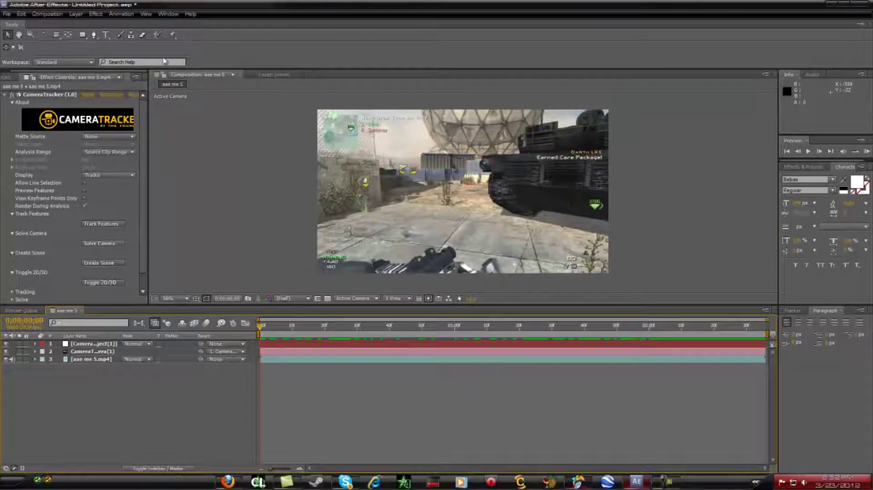
left_click(95, 14)
key("Escape")
left_click(105, 35)
left_click_drag(353, 137, 566, 249)
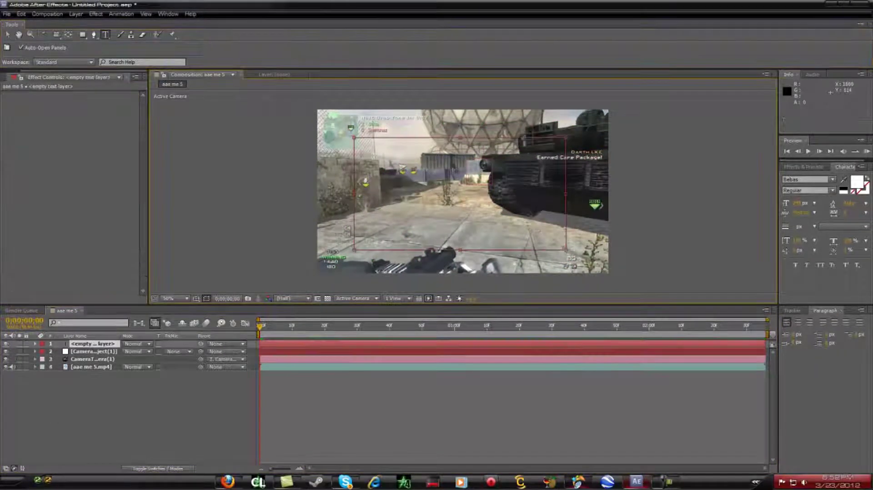
type("2D")
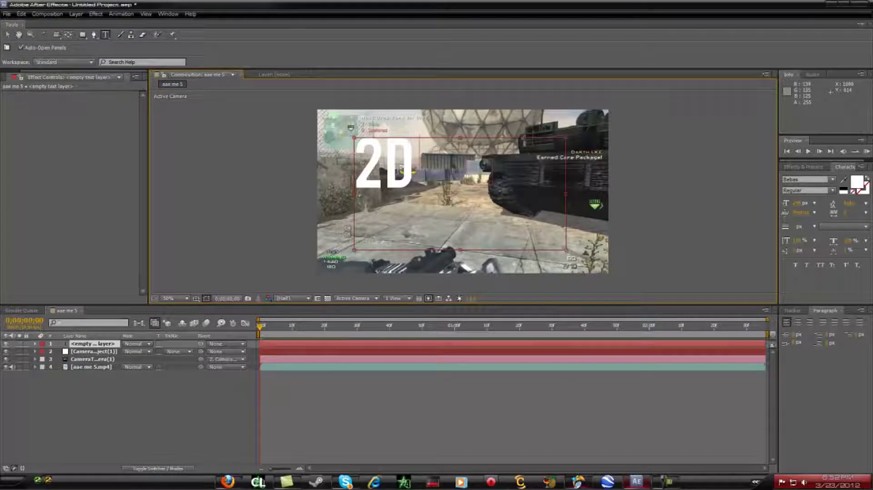
type(" TUT")
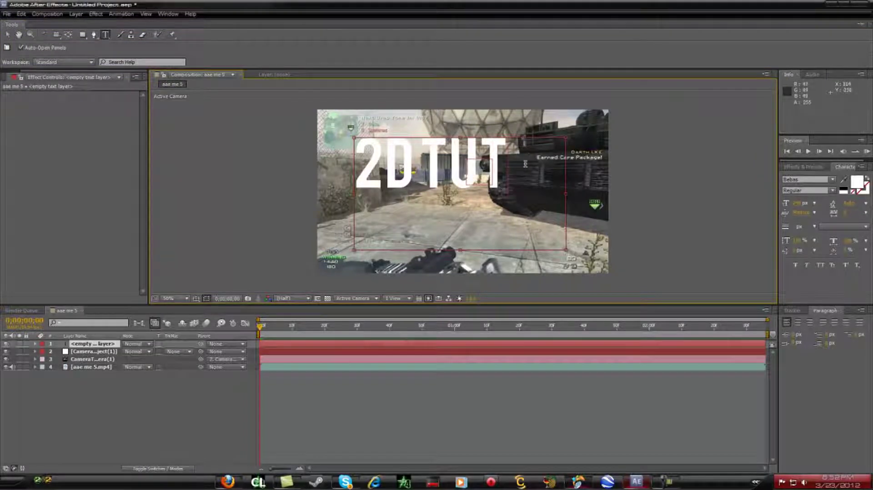
- Color the word "TUT" in the new text layer red, and return to the Selection tool
left_click_drag(504, 163, 416, 163)
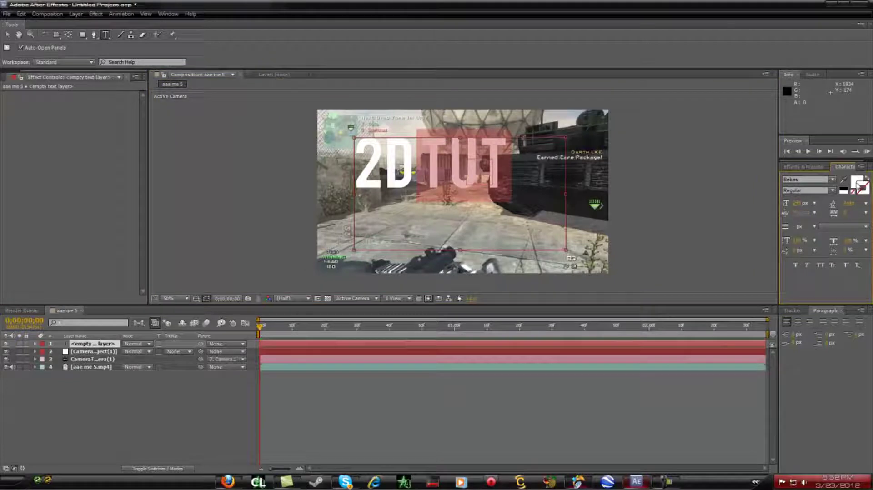
left_click(857, 185)
type("FF0000")
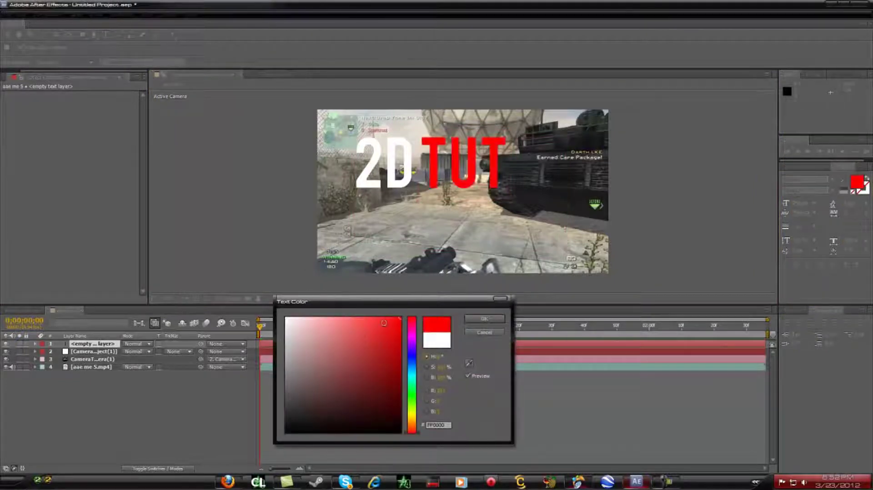
left_click(480, 319)
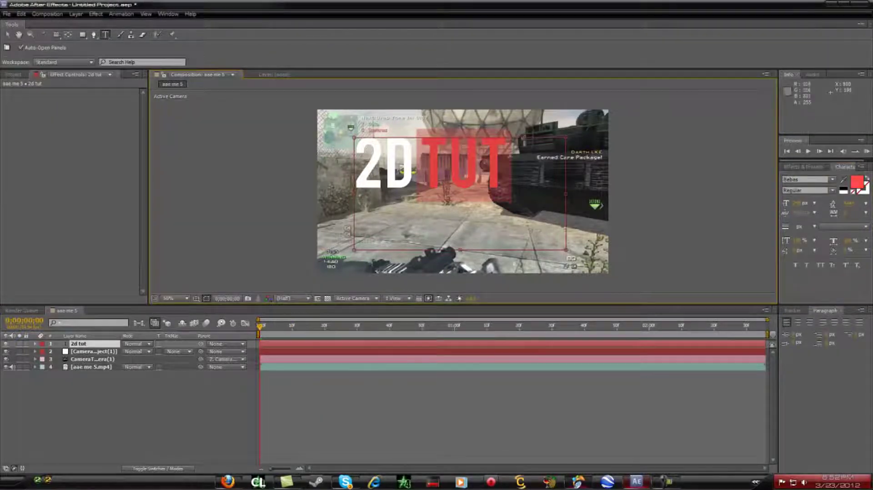
left_click(7, 34)
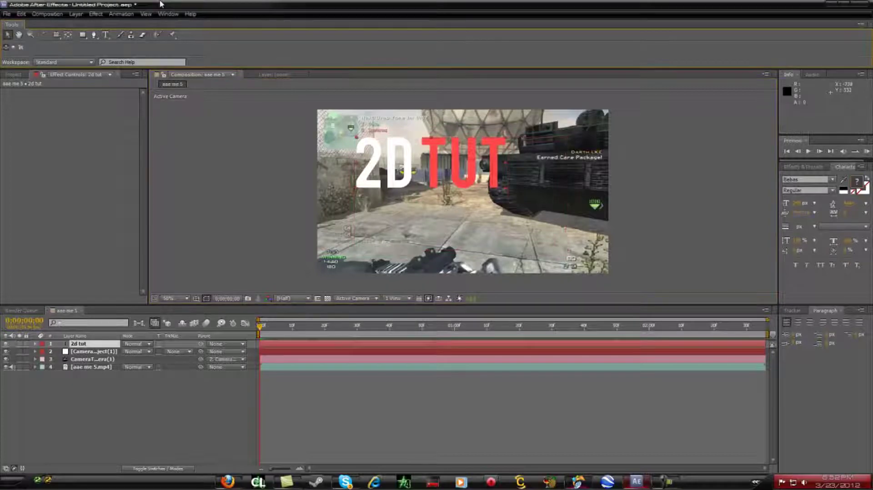
- Apply the Glow effect to the 2d tut layer, shift the text toward the tank, and preview the clip
left_click(95, 14)
mouse_move(146, 208)
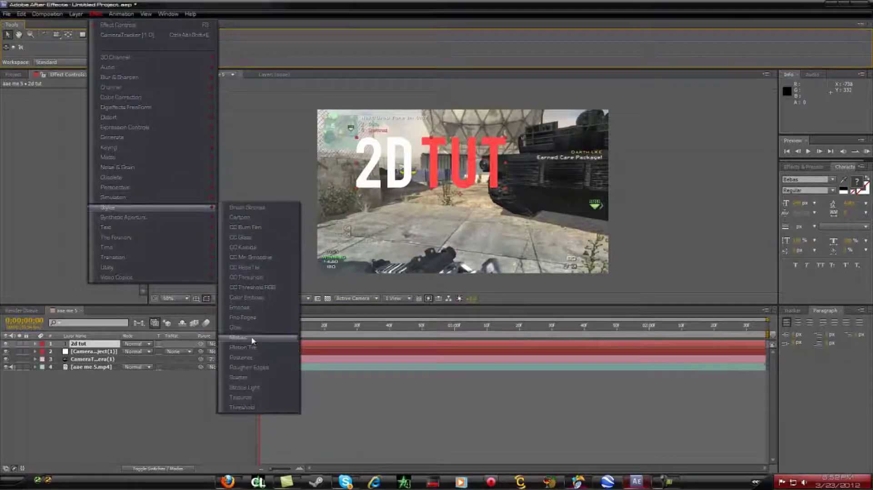
left_click(246, 328)
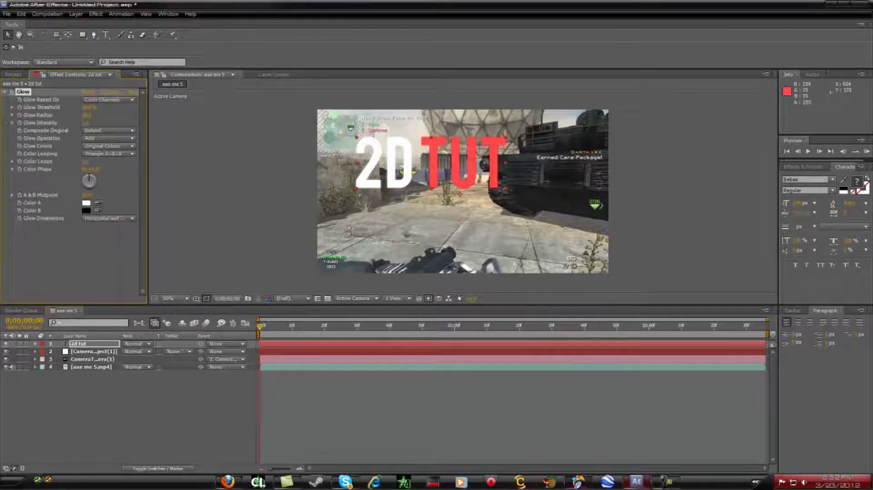
left_click_drag(438, 153, 473, 150)
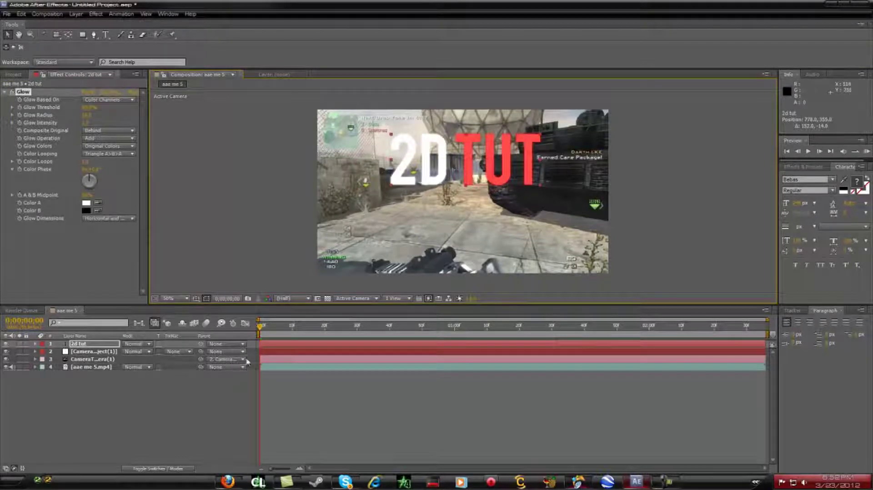
key("space")
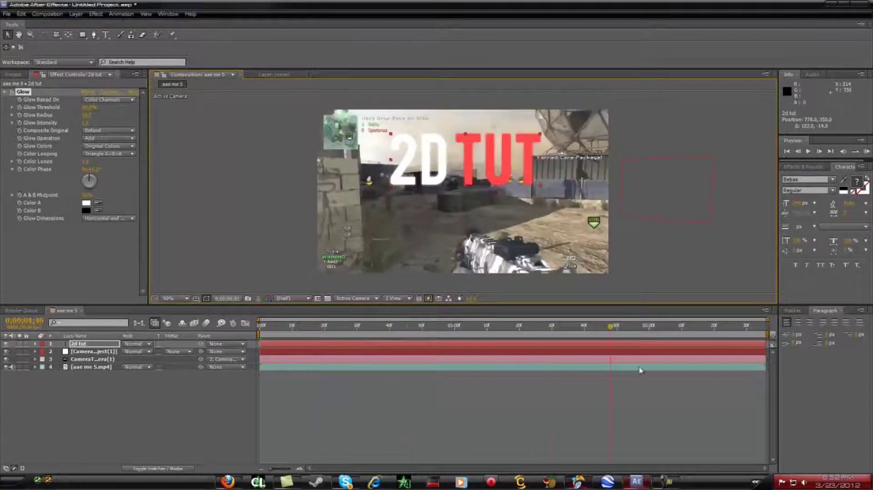
key("space")
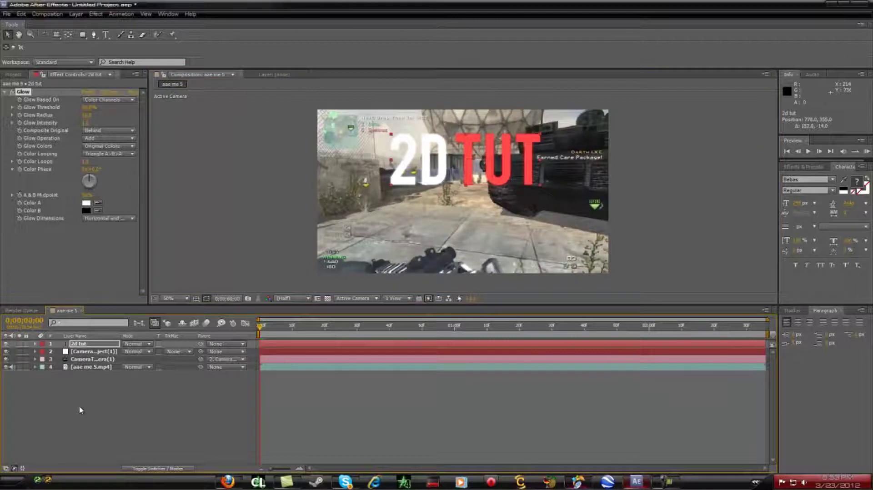
- Turn the 2d tut text into a 3D layer, check it through the clip, and return to the first frame
left_click(80, 346)
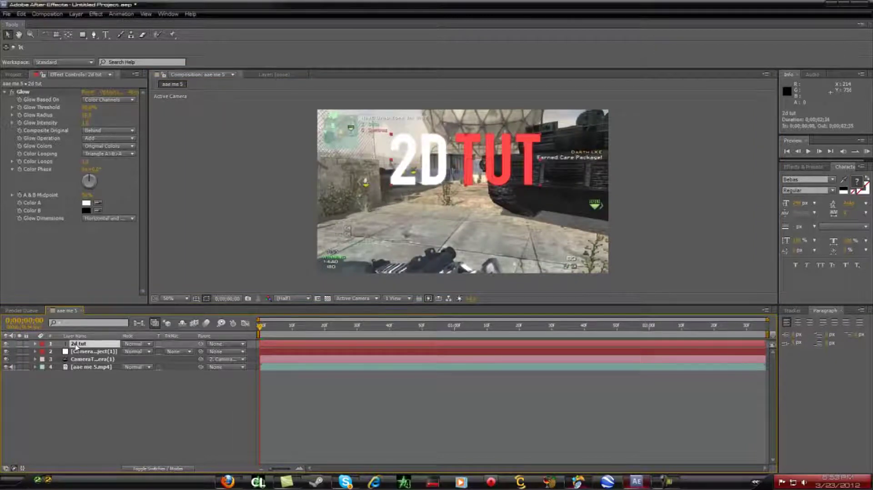
right_click(76, 347)
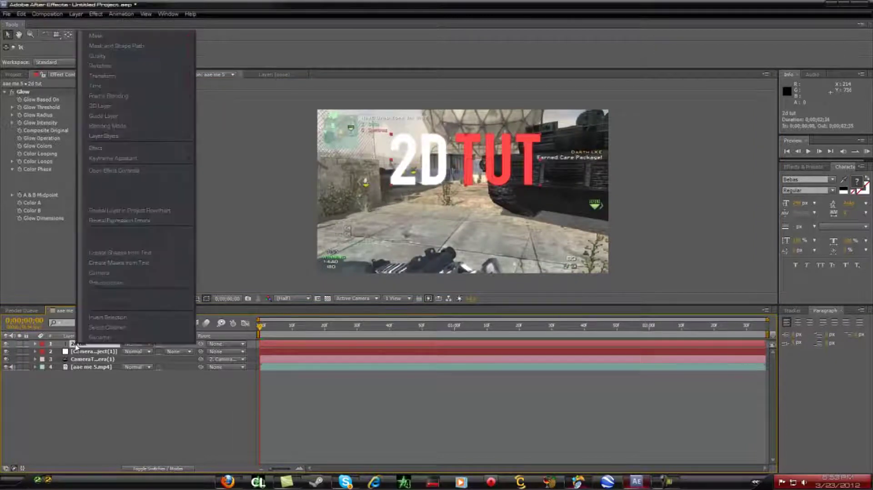
left_click(106, 107)
left_click_drag(261, 333, 507, 357)
key("Home")
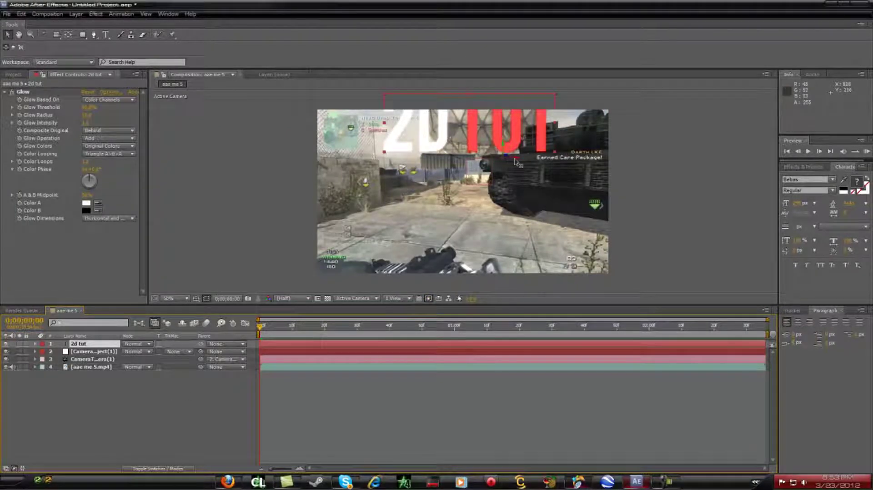
- Reposition the 3D text in front of the container, and at 0;00;02;17 set its depth to Z 148 and lower it
left_click_drag(508, 142, 484, 189)
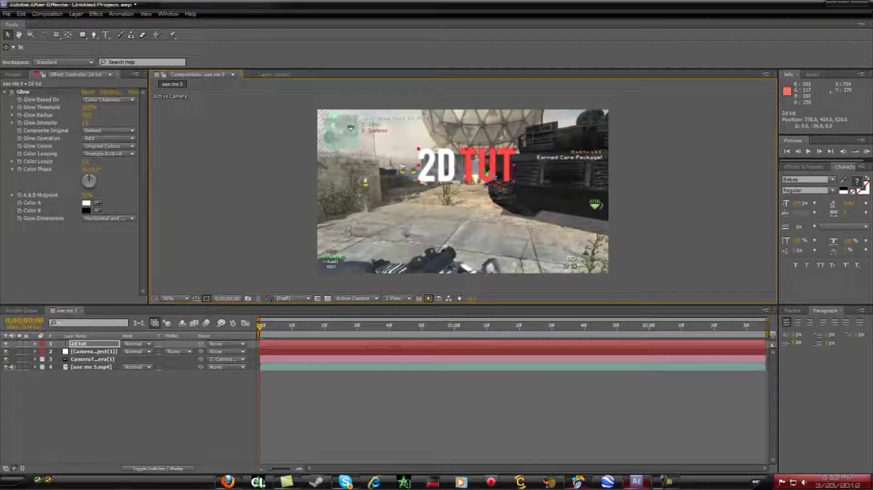
left_click_drag(260, 326, 704, 336)
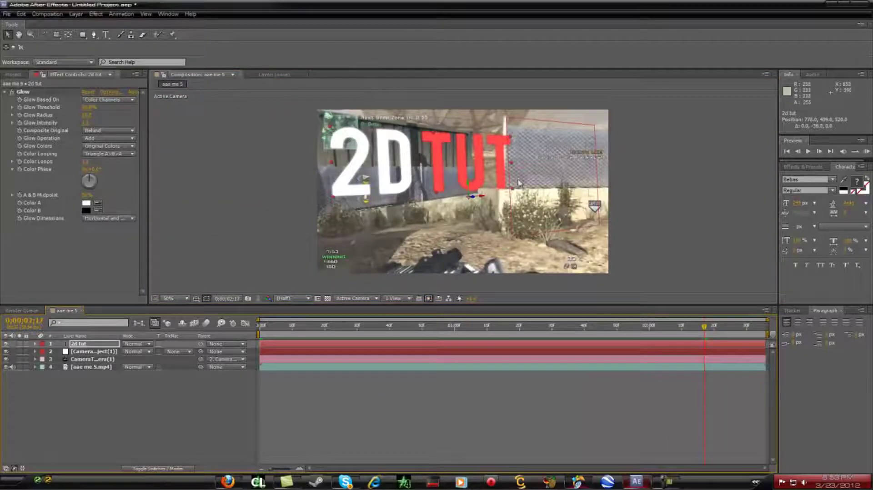
left_click_drag(473, 197, 552, 197)
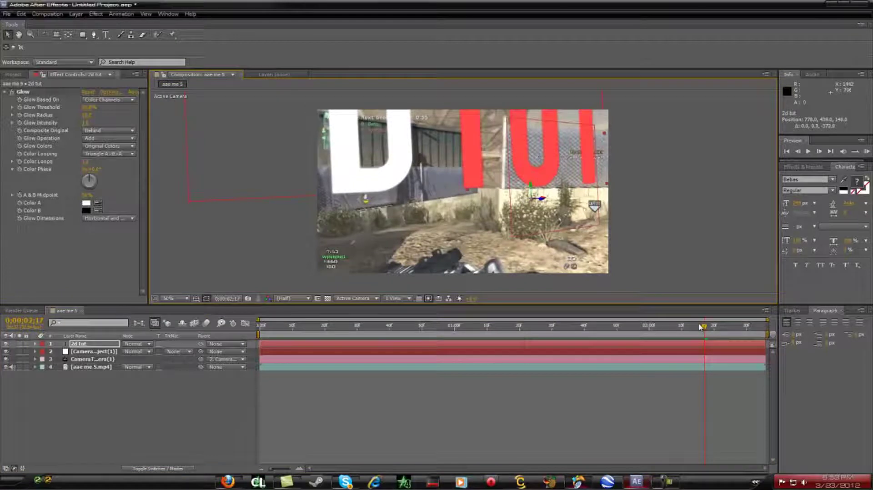
left_click_drag(532, 197, 539, 249)
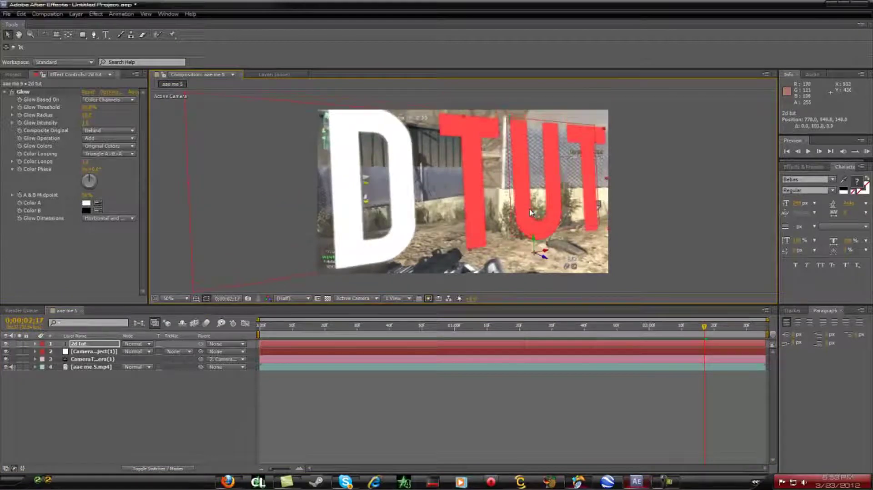
- At 0;00;00;02, move the 2D TUT text left along its X axis to 752
left_click_drag(705, 326, 208, 375)
left_click(266, 326)
mouse_move(518, 192)
left_mouse_down()
mouse_move(518, 181)
mouse_move(505, 199)
left_mouse_up()
- Reduce the font size of the whole 2D TUT text and shift the layer right toward the tank
left_click(106, 34)
left_click_drag(526, 156, 390, 163)
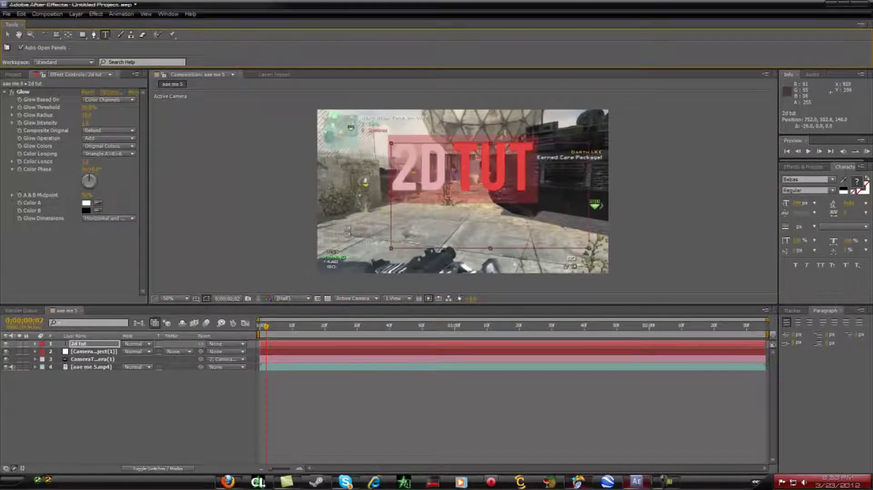
left_click_drag(800, 204, 530, 142)
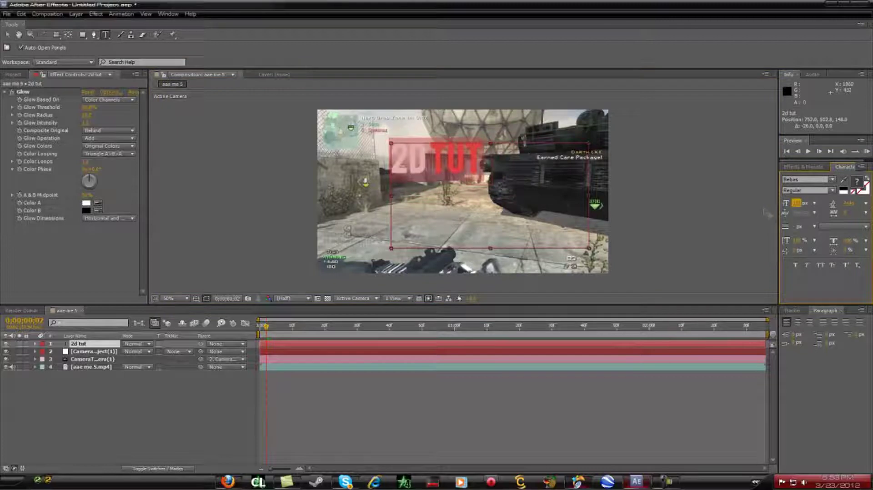
key("v")
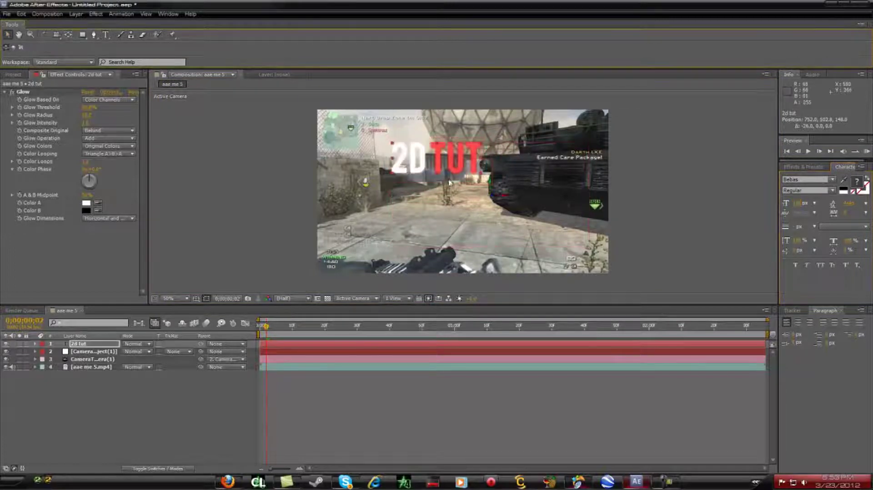
left_click_drag(504, 196, 515, 195)
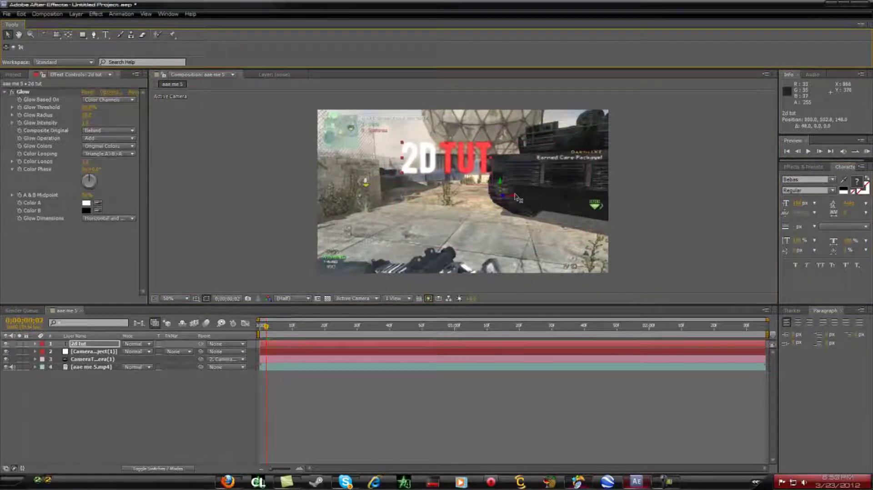
- Try to change the scale of the 2d tut layer
left_click(90, 346)
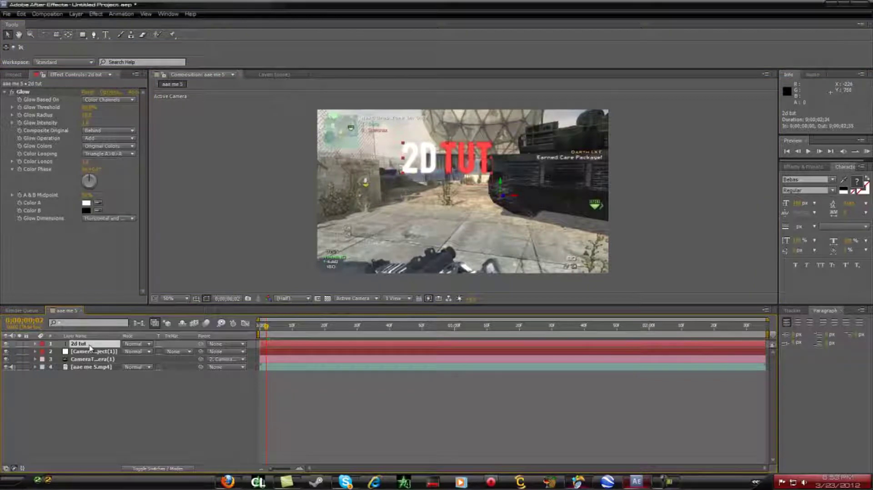
key("s")
left_click_drag(135, 352, 137, 349)
left_click(35, 343)
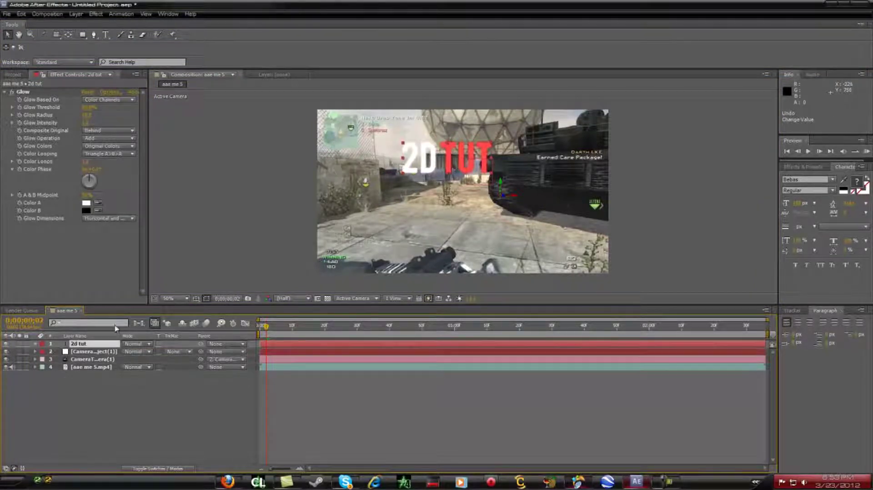
- Move the text to X 832 and Z 9.3, checking its placement at the clip's end and the first frame
left_click_drag(517, 199, 524, 200)
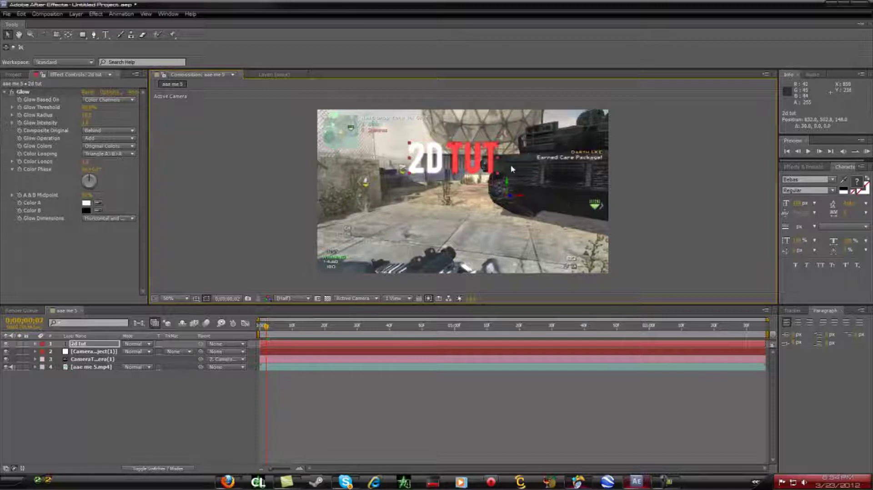
left_click_drag(268, 327, 766, 338)
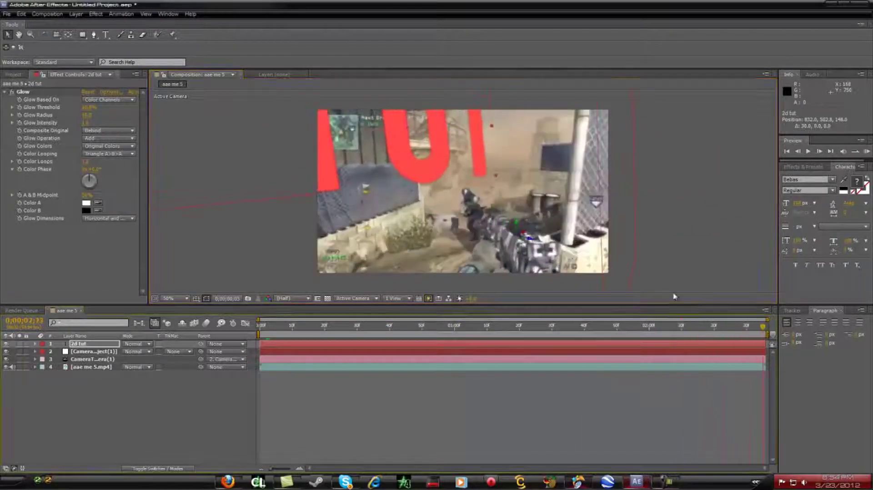
left_click_drag(603, 248, 576, 270)
left_click_drag(266, 331, 256, 347)
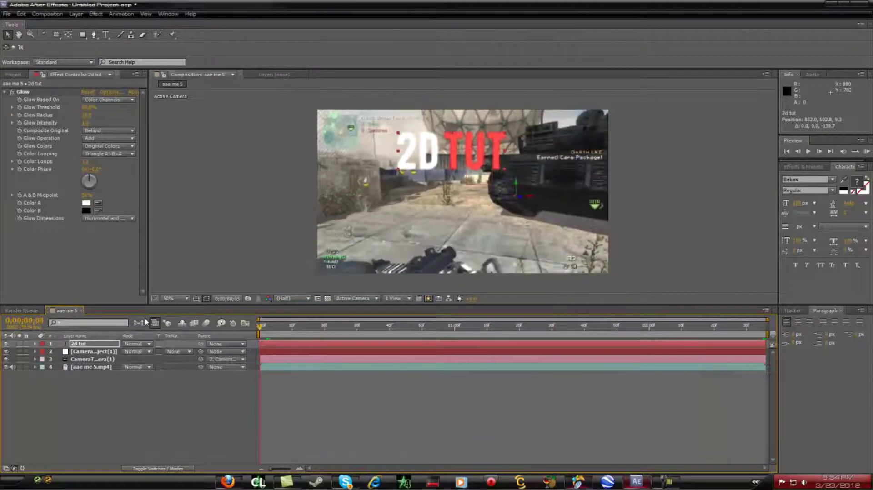
- Duplicate the aae me 5.mp4 layer and place the copy at the top of the layer stack
left_click(102, 389)
left_click(91, 359)
left_click(101, 368)
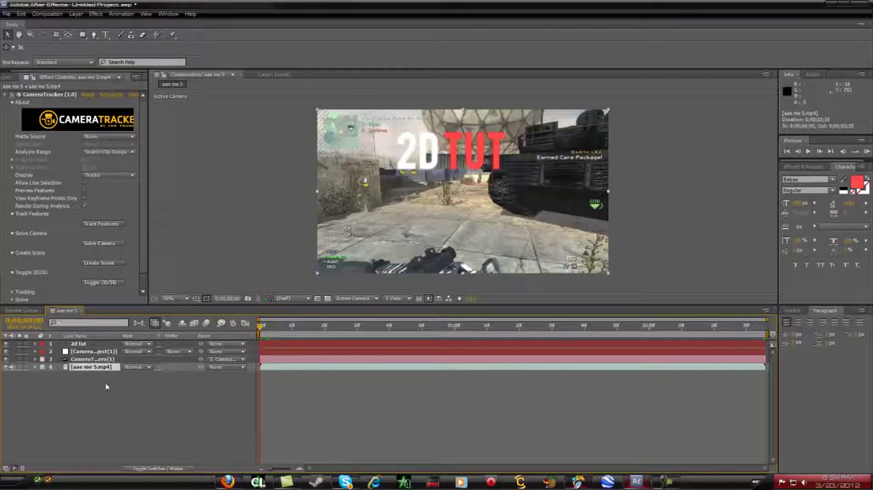
key("ctrl+v")
left_click(93, 397)
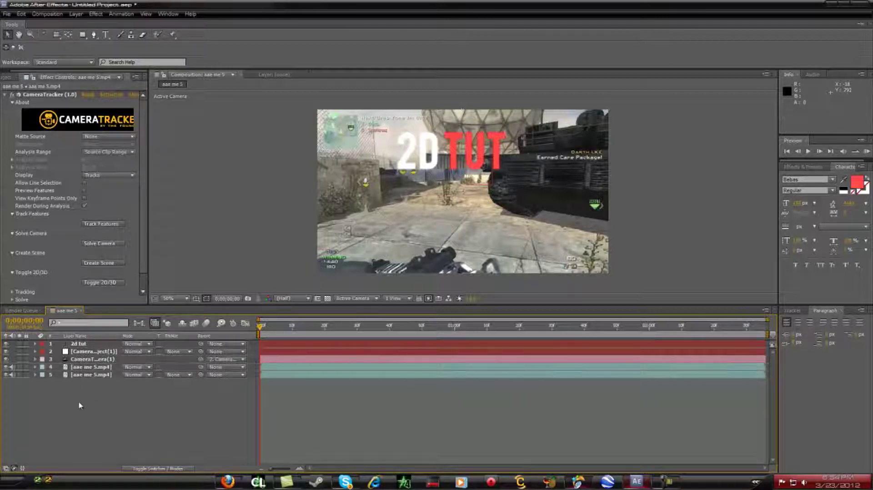
left_click(93, 367)
left_click_drag(96, 371, 100, 349)
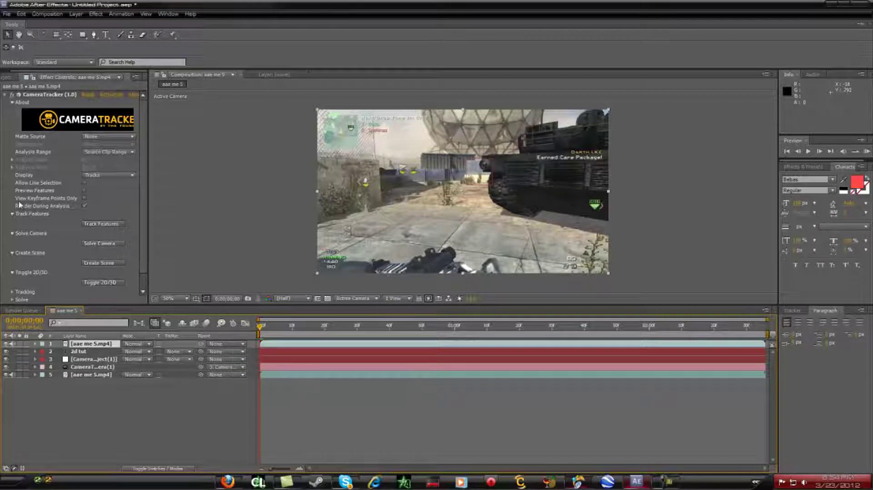
- Delete the CameraTracker effect from the top aae me 5.mp4 layer
left_click(44, 96)
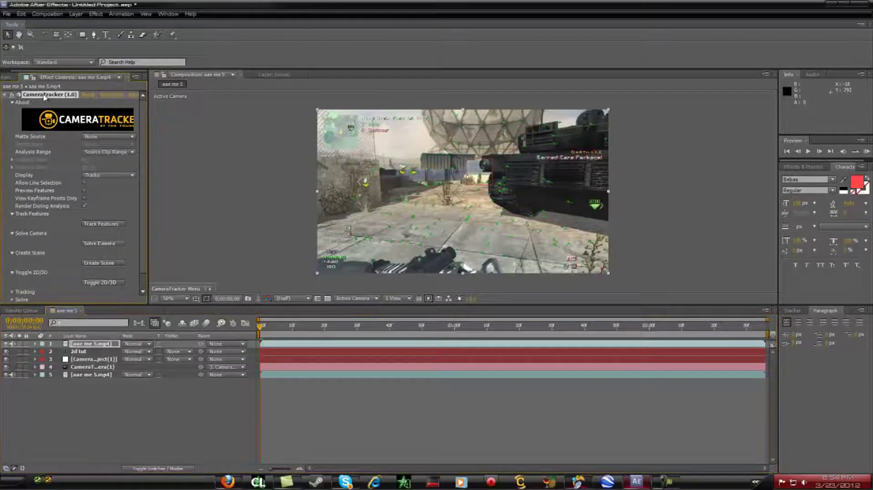
left_click(72, 345)
left_click(58, 105)
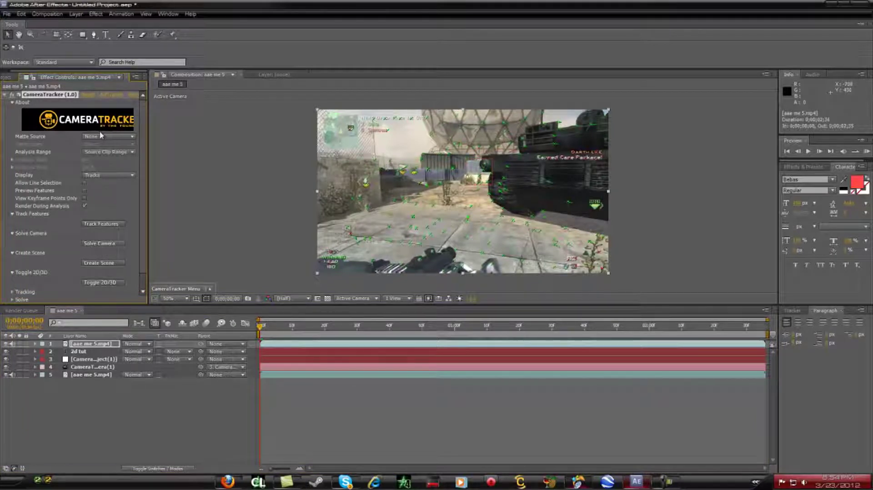
key("Delete")
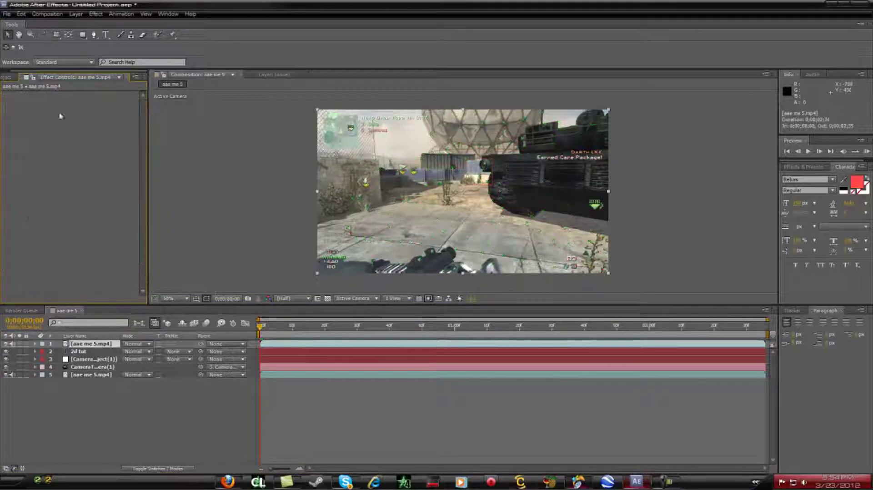
- At the first frame, draw a closed Pen mask around the tank on the top aae me 5.mp4 layer, then deselect it
left_click_drag(263, 330, 203, 402)
left_click(189, 403)
left_click(91, 344)
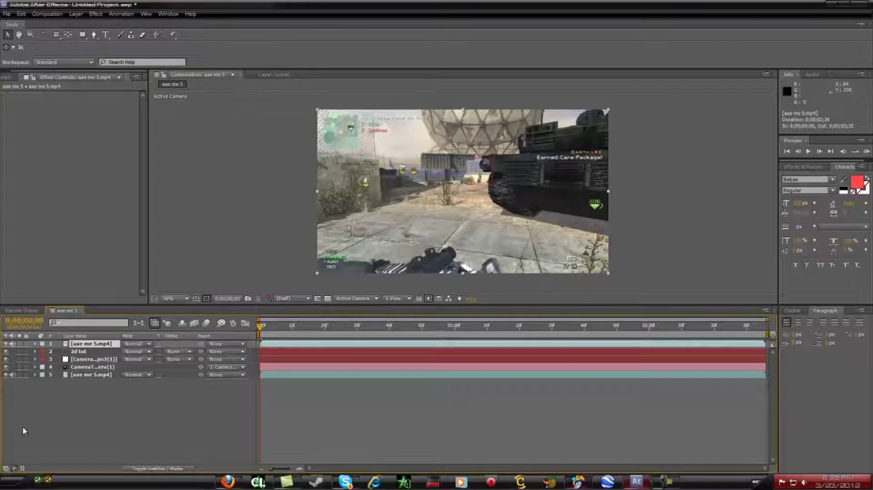
left_click(94, 34)
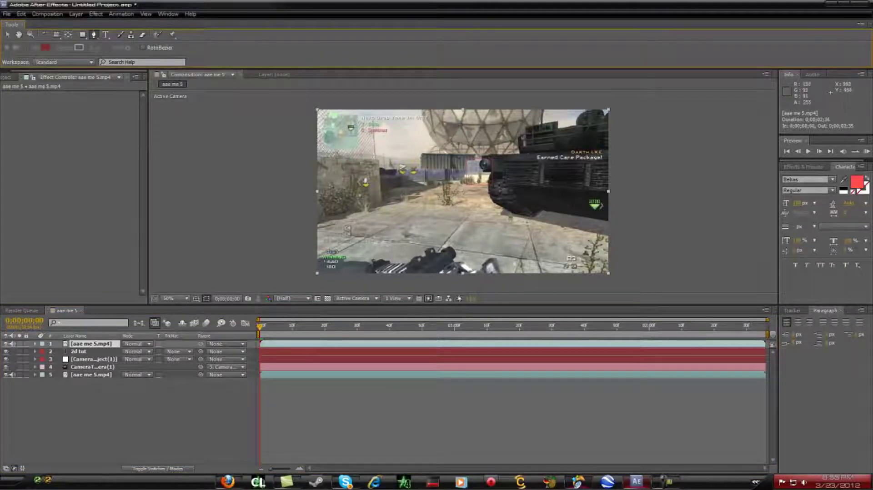
key("period")
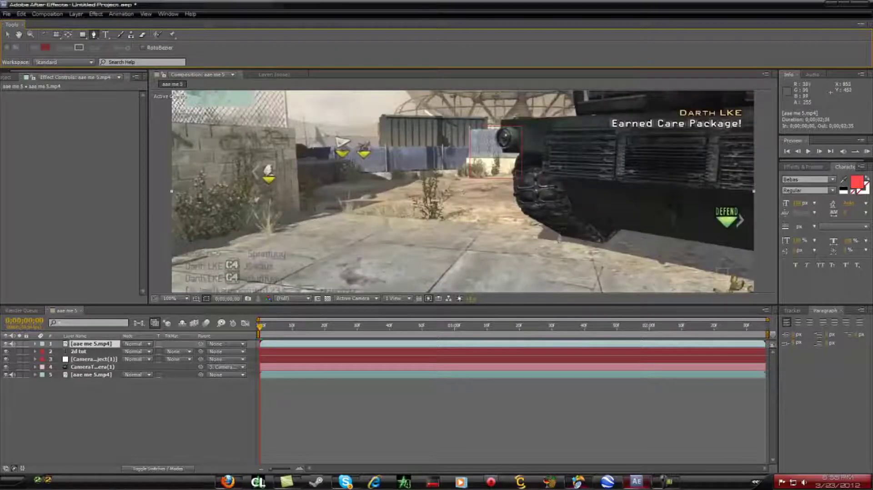
left_click(559, 235)
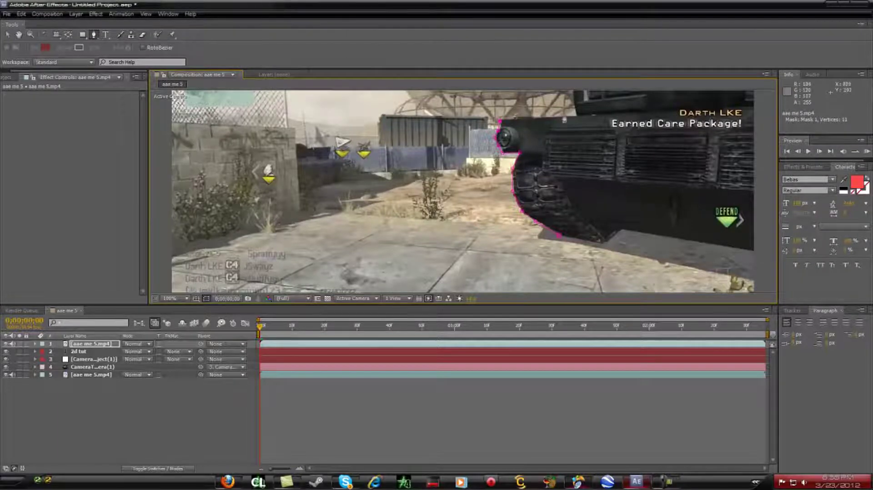
scroll(589, 118, "down", 2)
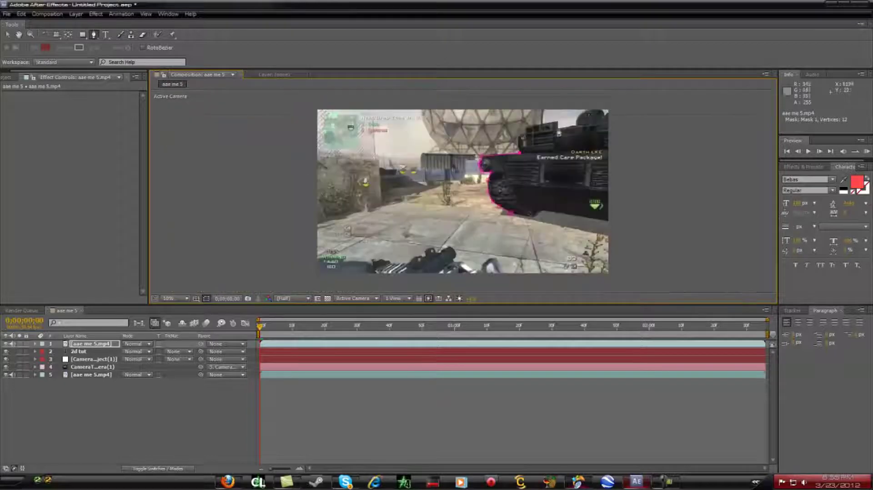
left_click(528, 124)
left_click(586, 113)
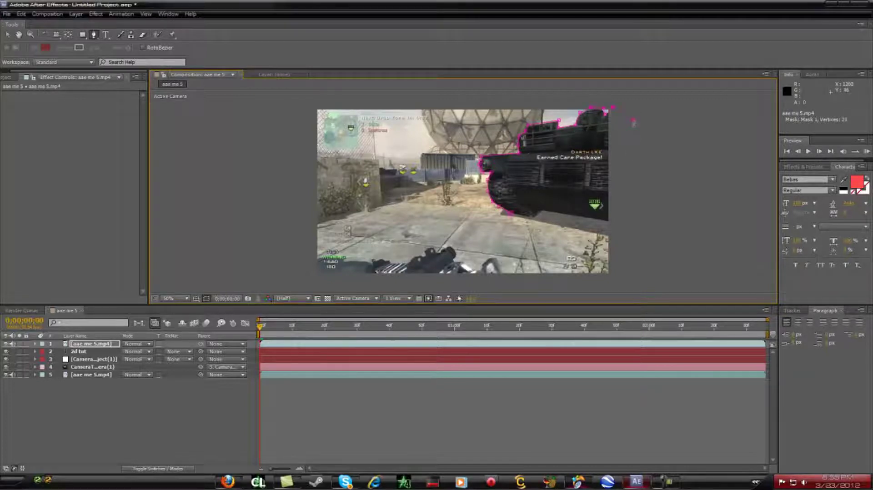
left_click(631, 242)
left_click(513, 219)
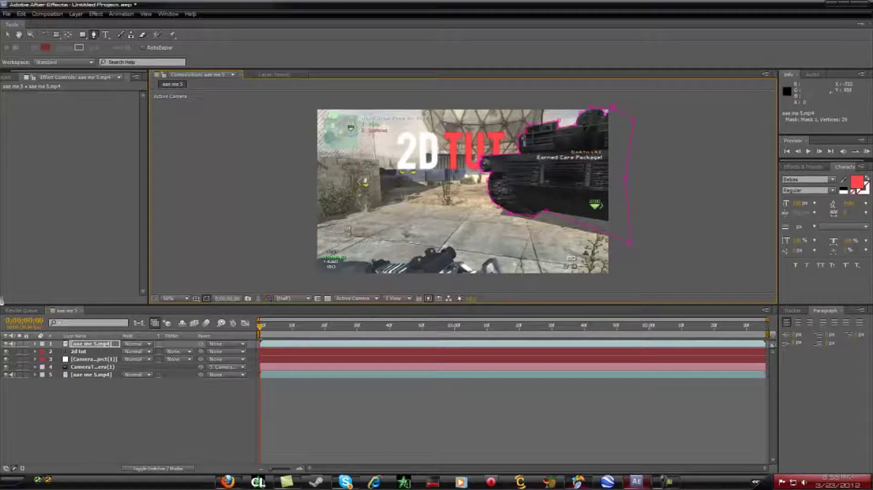
left_click(88, 386)
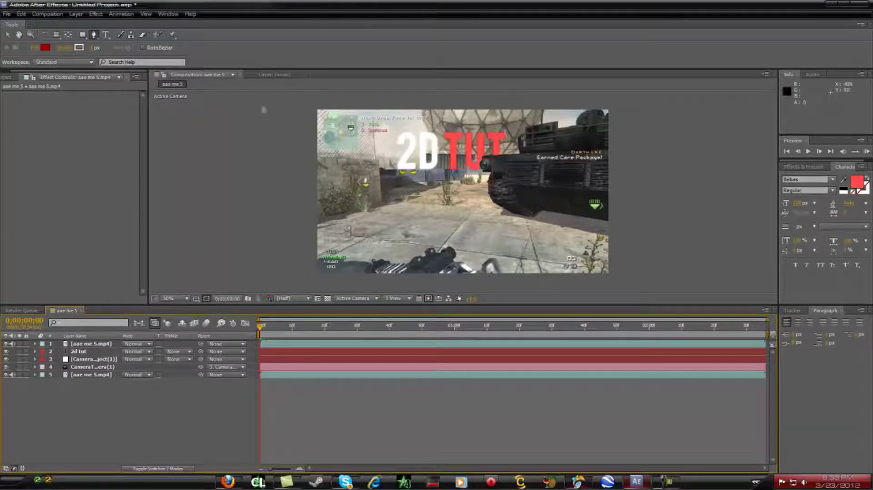
- Reveal Mask 1 on the top aae me 5.mp4 layer and enable Mask Path keyframing at the first frame
left_click(89, 344)
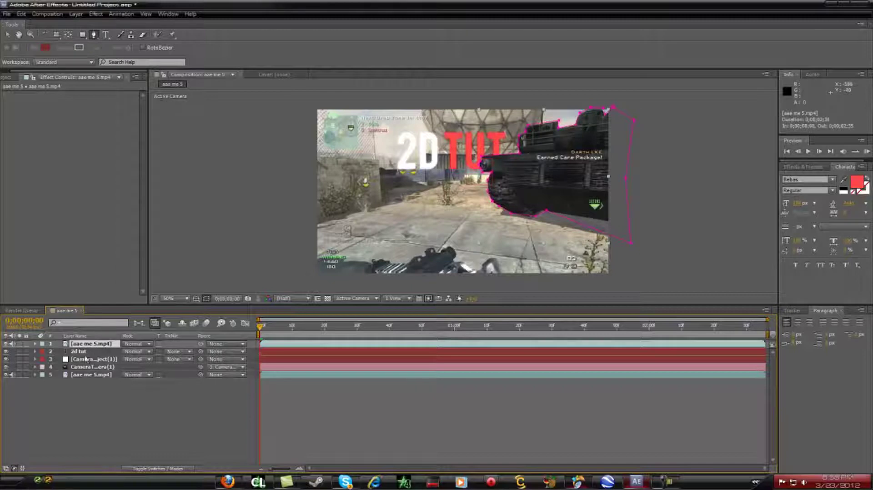
left_click_drag(262, 336, 208, 373)
key("m")
key("comma")
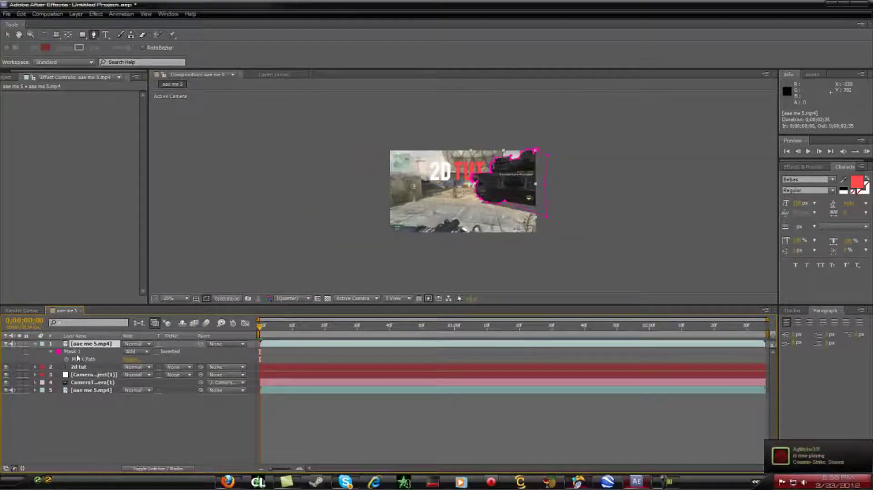
key("period")
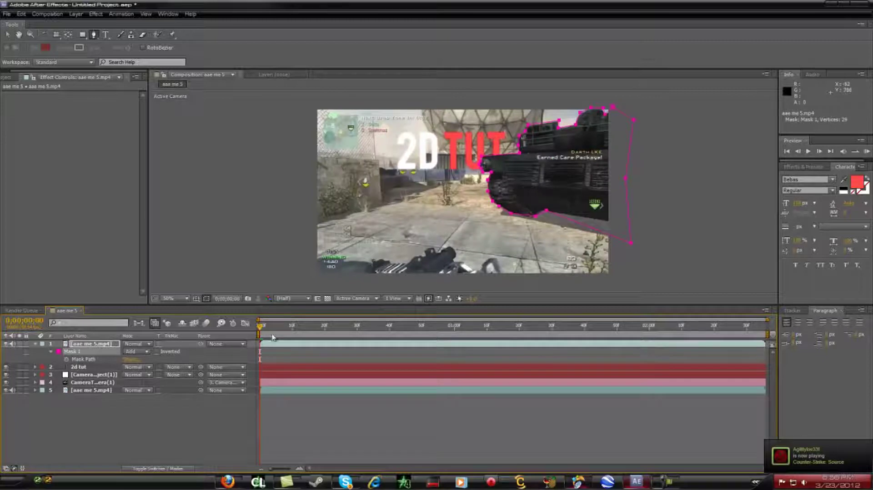
left_click(67, 360)
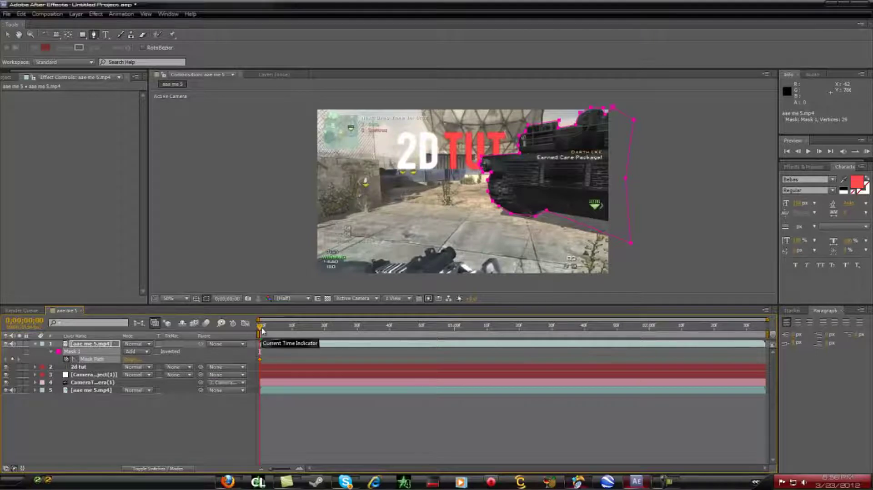
- Shift the whole mask frame by frame to follow the tank from frame 1 through frame 6
left_click(7, 34)
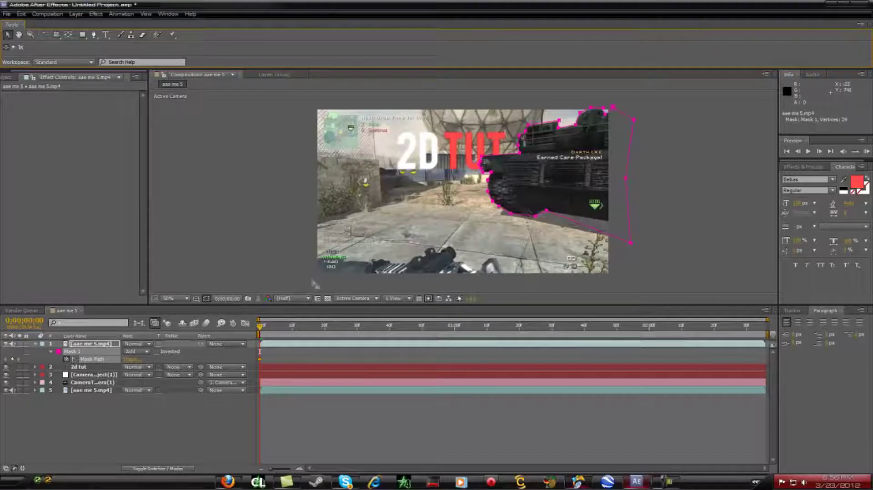
key("Page_Down")
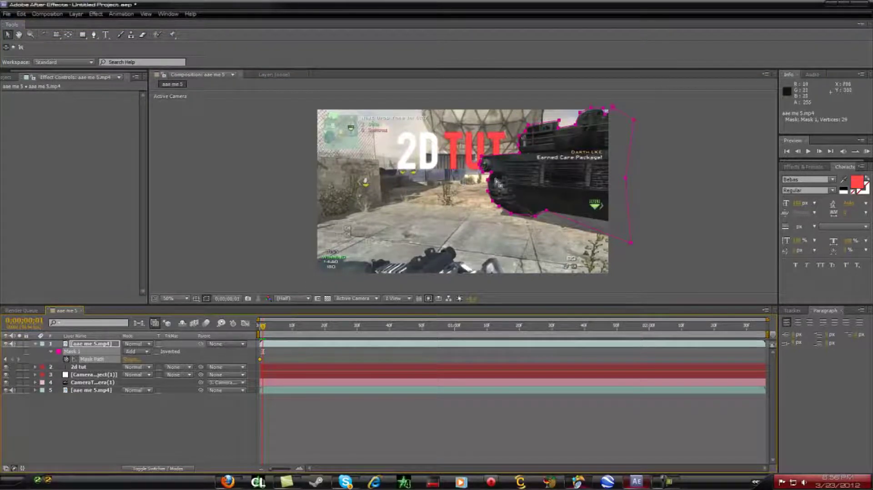
scroll(497, 182, "up", 2)
left_click_drag(521, 168, 519, 165)
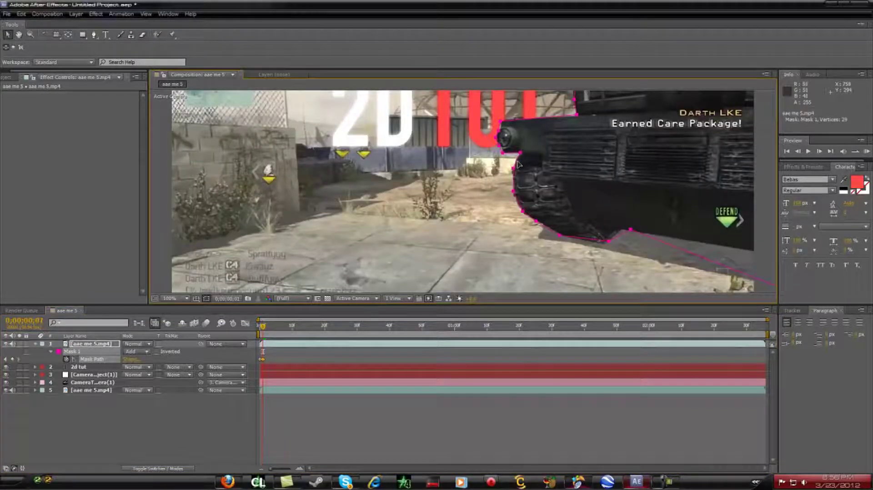
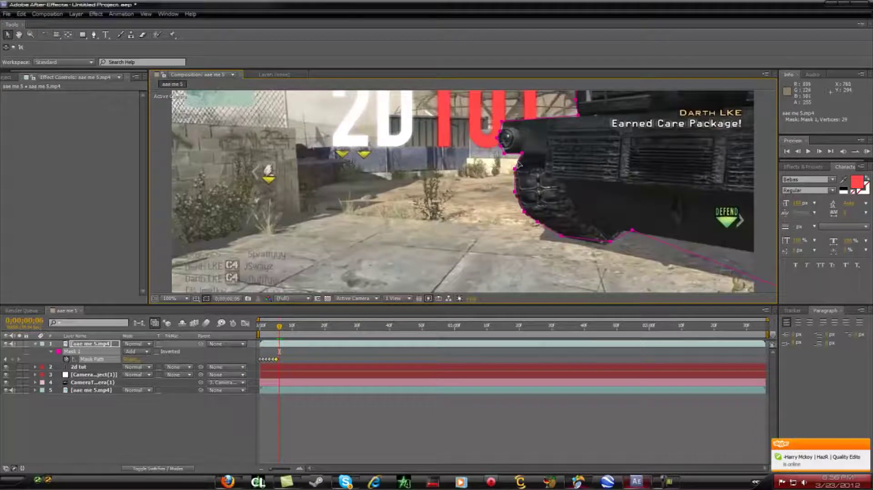
key("Page_Down")
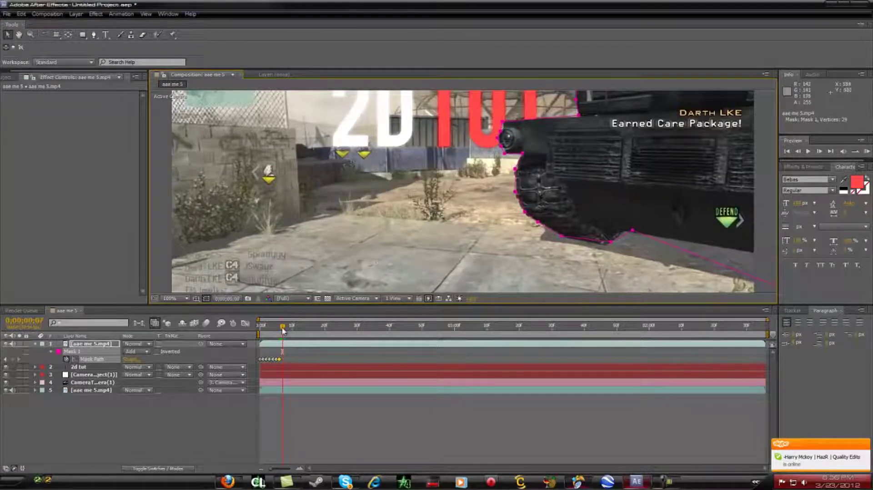
- Realign the whole mask with the tank at frame 20 and again at frame 21
left_click_drag(282, 330, 325, 331)
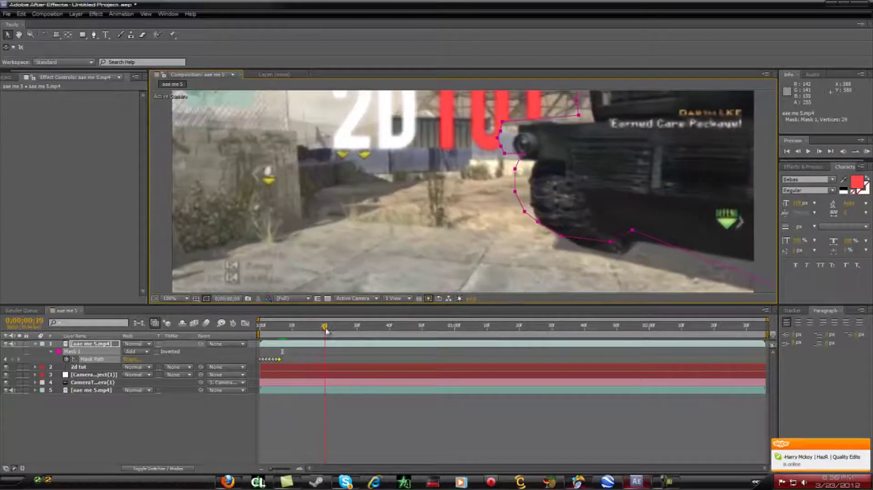
left_click_drag(519, 161, 539, 167)
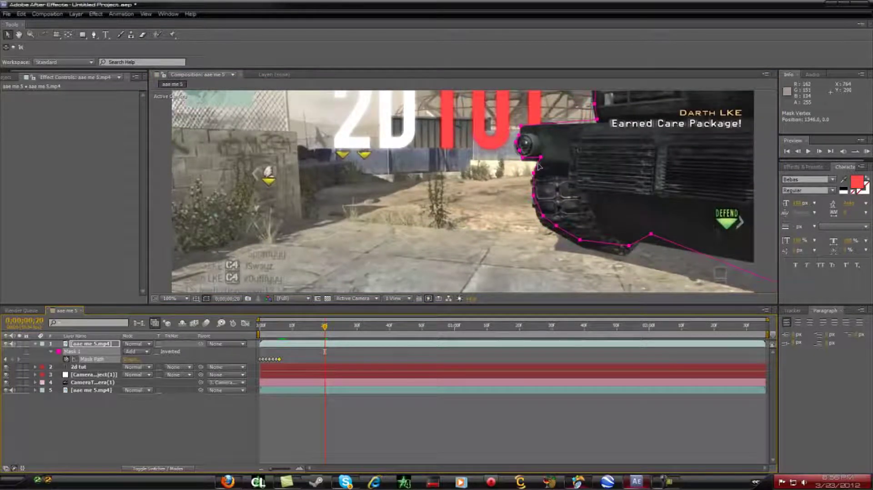
key("Page_Down")
left_click_drag(538, 168, 540, 167)
key("Page_Down")
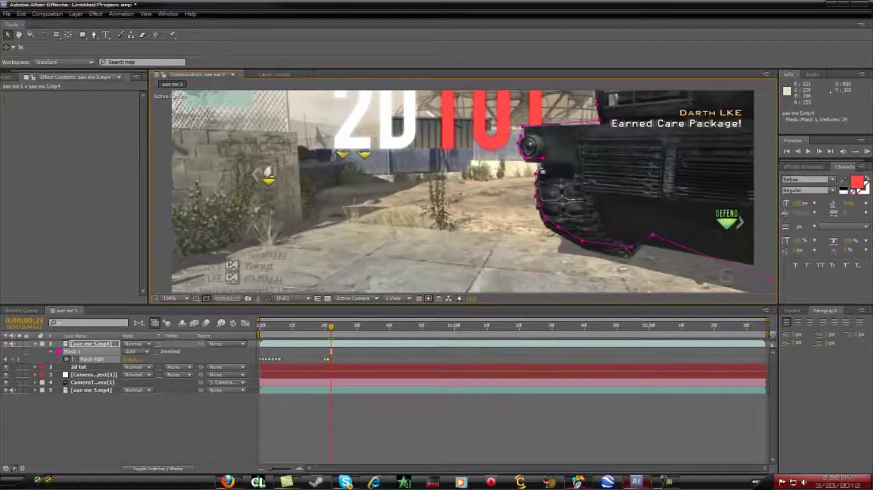
- Reselect the mask's path and nudge the whole mask onto the tank at frame 22
left_click(542, 173)
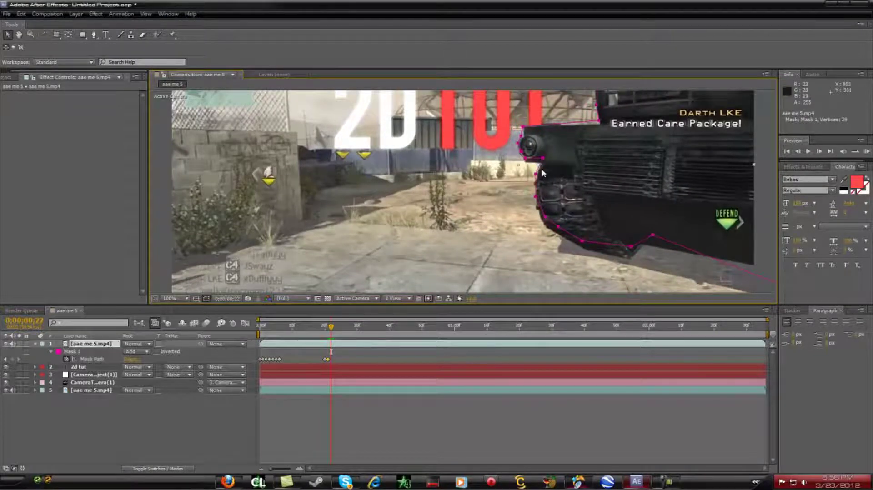
left_click(87, 359)
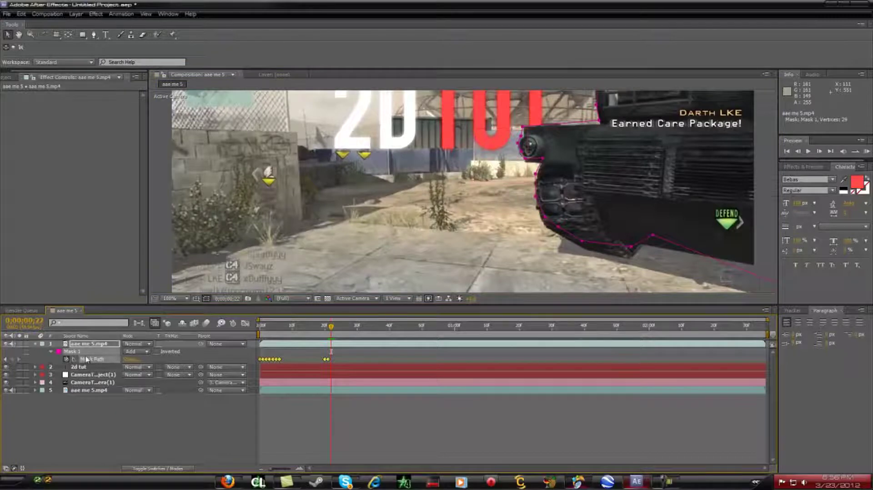
key("Right")
key("Right")
key("Down")
key("Down")
key("Down")
key("Page_Down")
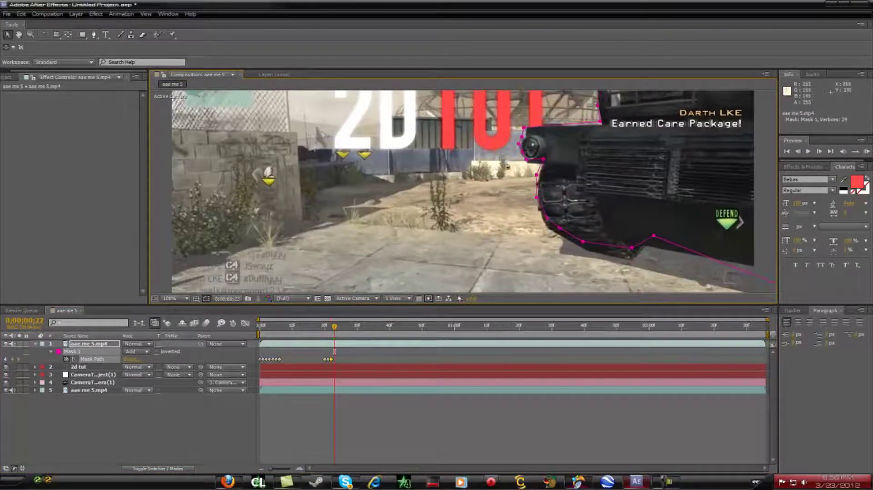
- Nudge the mask right and down to match the tank at frames 23 and 24
key("Right")
key("Right")
key("Right")
key("Down")
key("Down")
key("Page_Down")
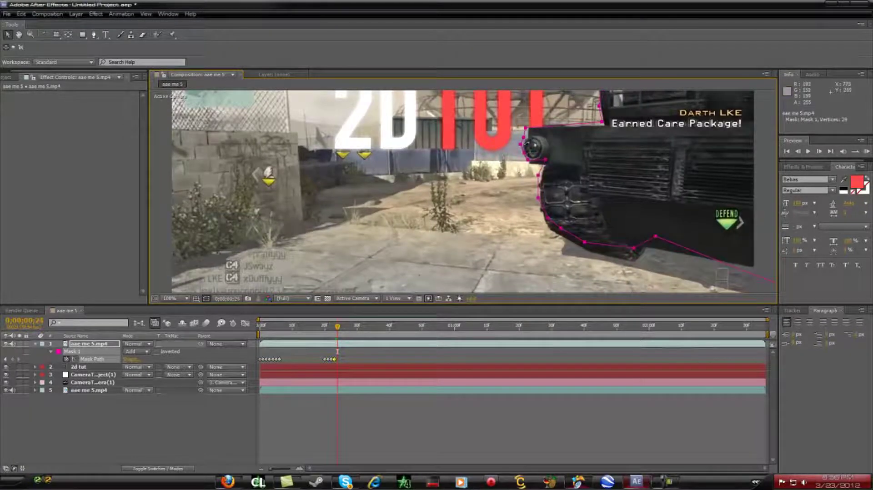
key("Right")
key("Right")
key("Right")
key("Right")
key("Right")
key("Down")
key("Down")
key("Down")
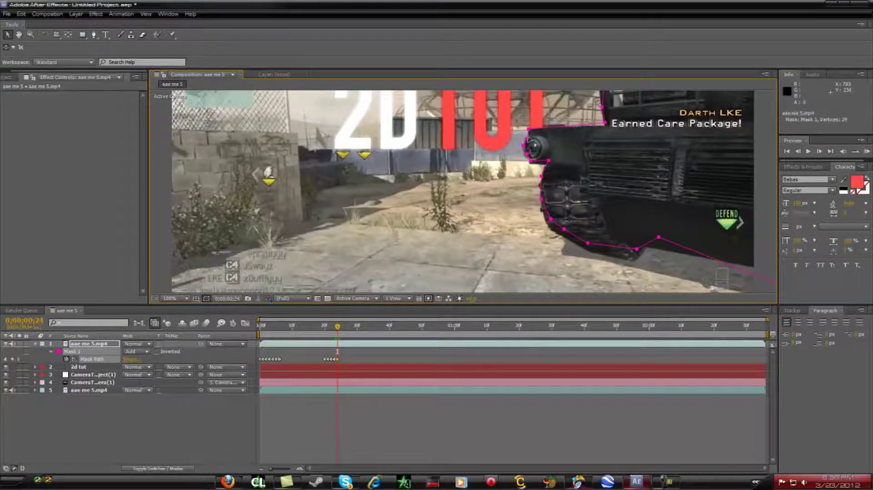
- Nudge the mask right to keep it on the tank at frames 25 and 26
key("Page_Down")
key("Right")
key("Right")
key("Right")
key("Right")
key("Right")
key("Right")
key("Right")
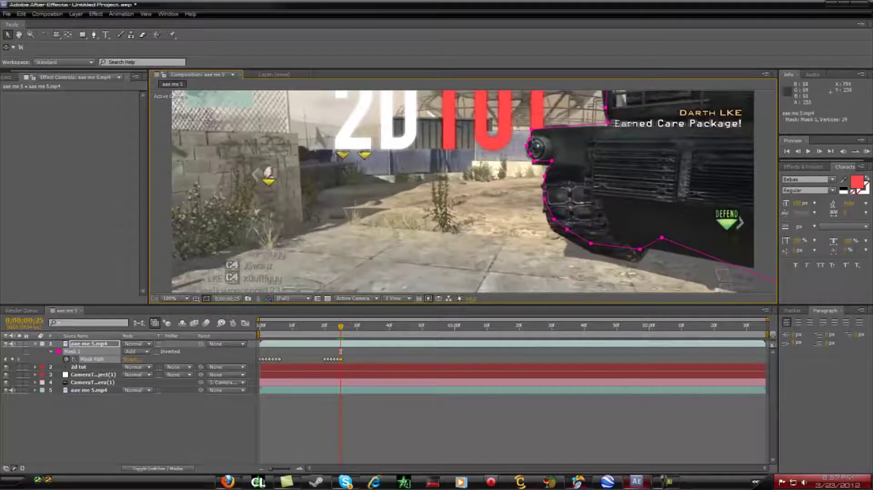
key("Page_Down")
key("shift+Right")
key("Page_Down")
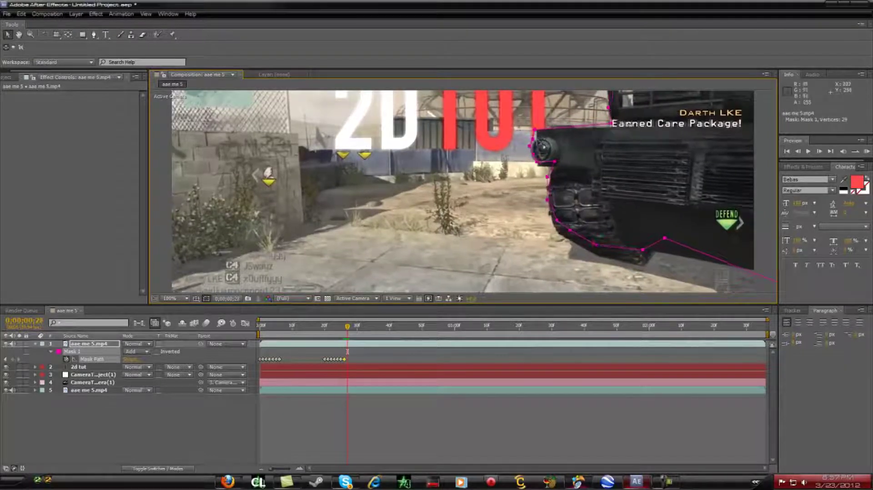
- Adjust the mask's position over the tank at frames 27 and 28
key("Down")
key("Down")
key("Down")
key("Down")
key("Page_Down")
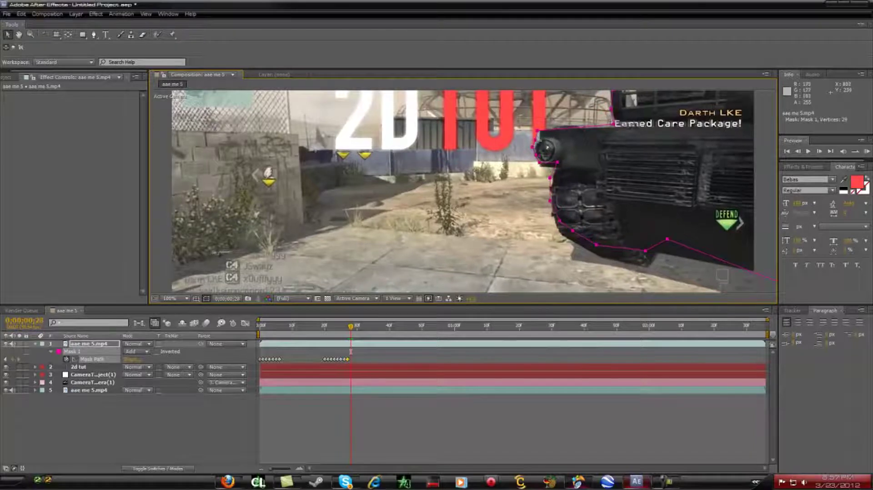
key("shift+Right")
key("Page_Down")
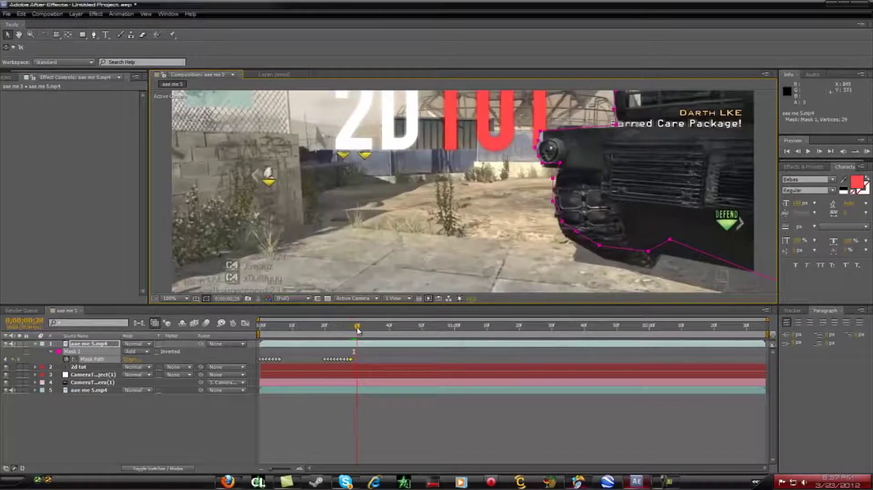
- Align the mask with the tank at frame 32, then move it completely outside the picture at frame 33
left_click_drag(355, 330, 362, 329)
left_click_drag(539, 140, 553, 139)
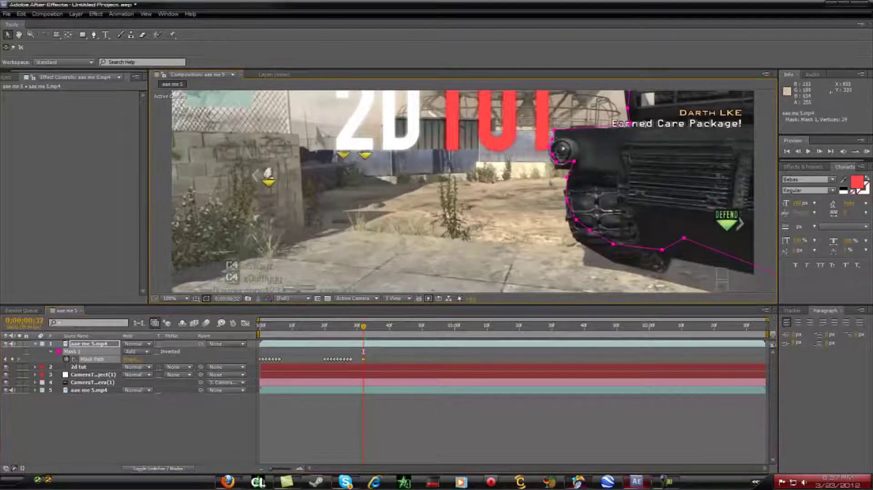
mouse_move(363, 326)
left_mouse_down()
mouse_move(351, 335)
mouse_move(395, 335)
mouse_move(367, 335)
left_mouse_up()
scroll(459, 214, "down", 2)
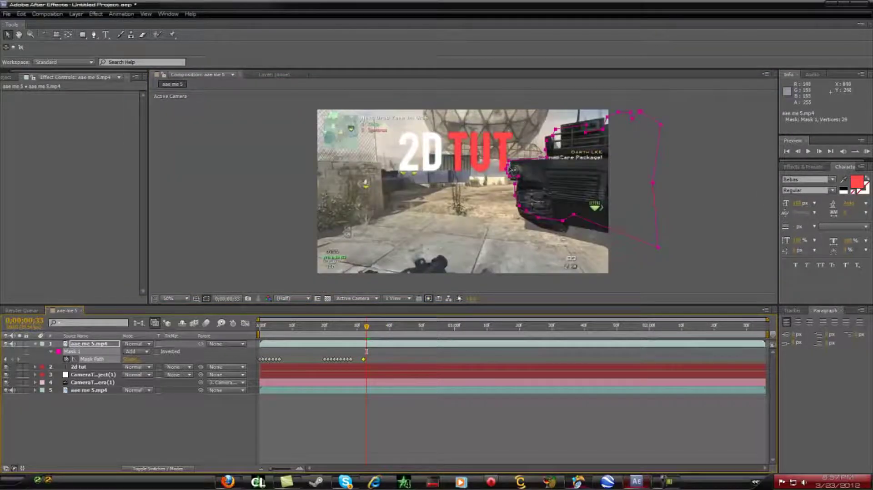
left_click(627, 177)
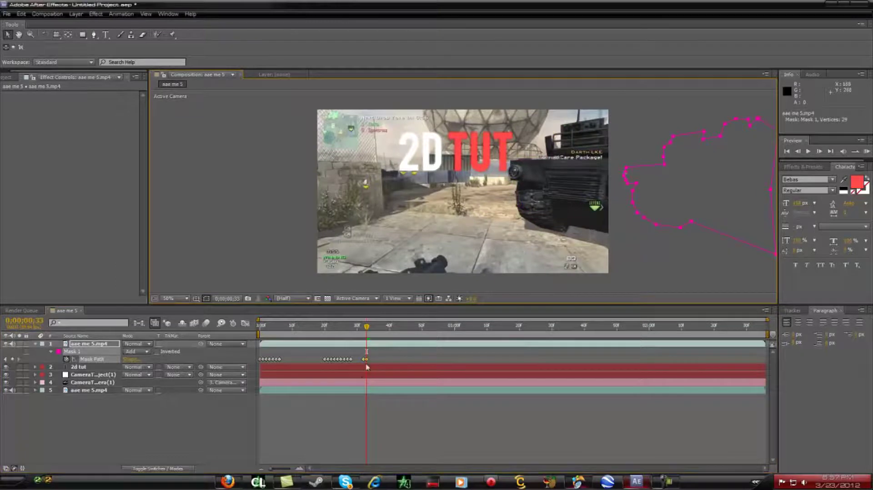
- Play a RAM preview of the masked text, then deselect the mask and inspect the result up to frame 17
left_click_drag(370, 335, 693, 376)
left_click(867, 151)
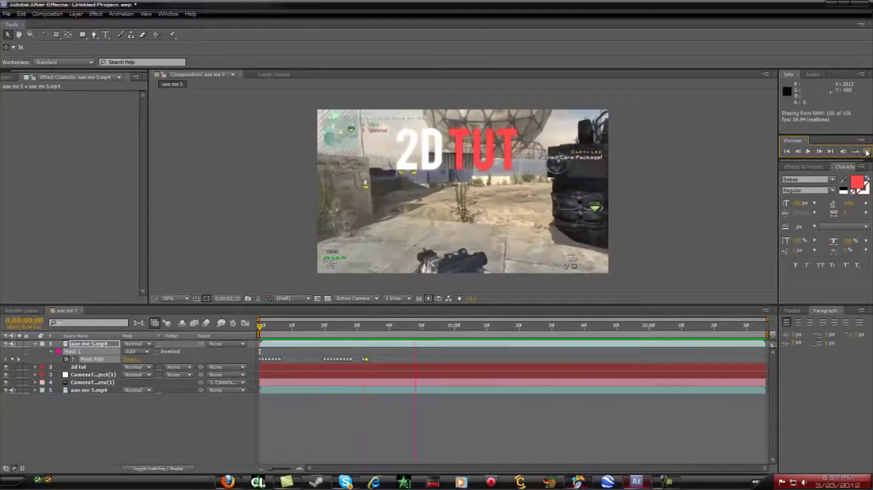
left_click(867, 153)
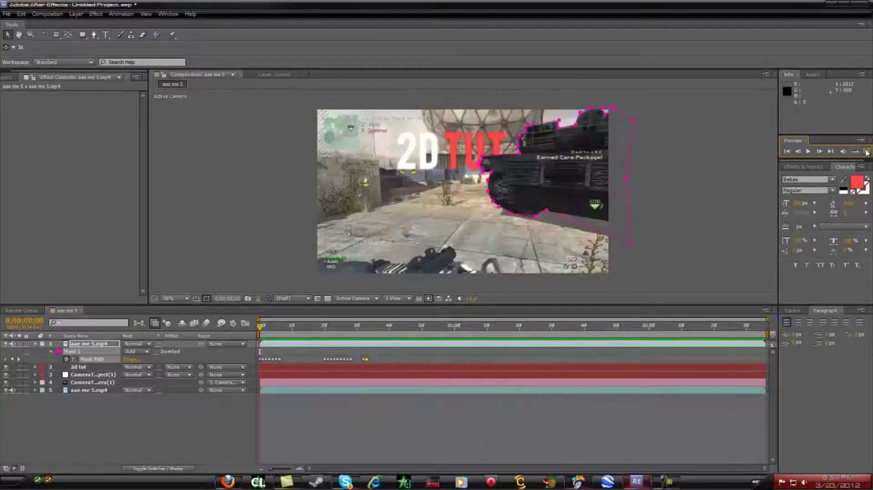
left_click(689, 151)
left_click(311, 177)
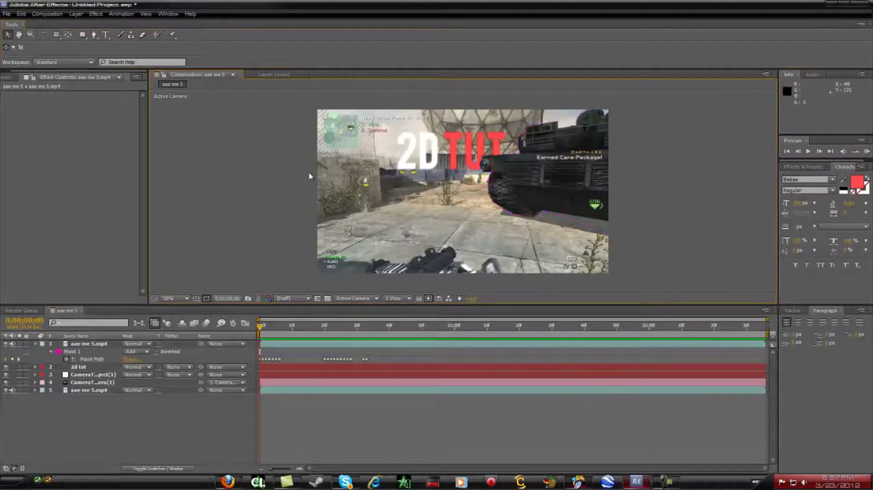
left_click_drag(263, 333, 315, 340)
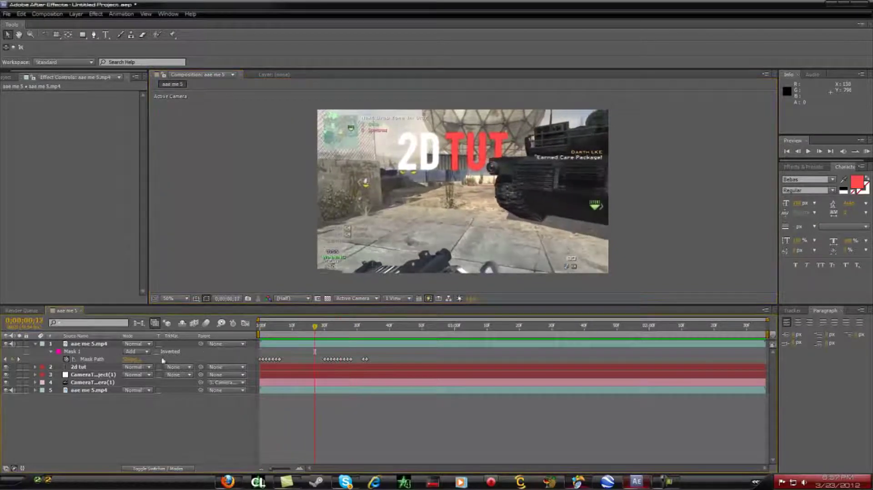
- Show the feather, opacity and expansion settings of Mask 1, then replay the RAM preview
left_click(51, 352)
left_click(51, 352)
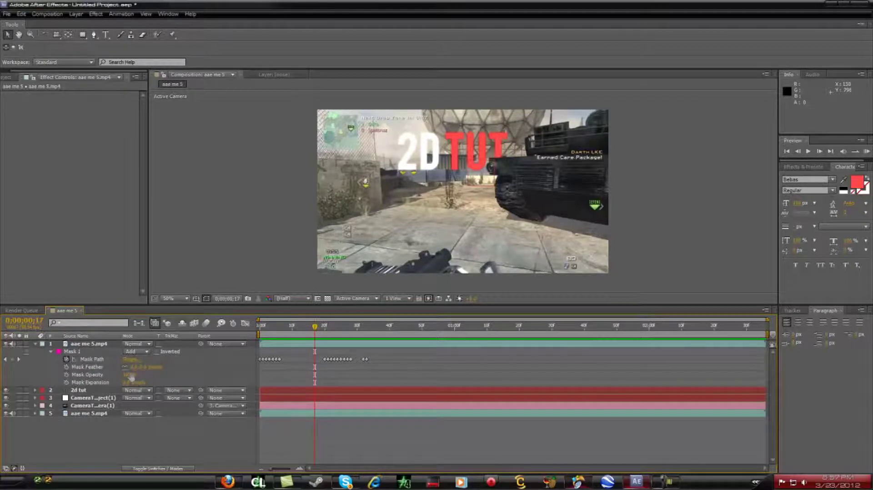
left_click(86, 367)
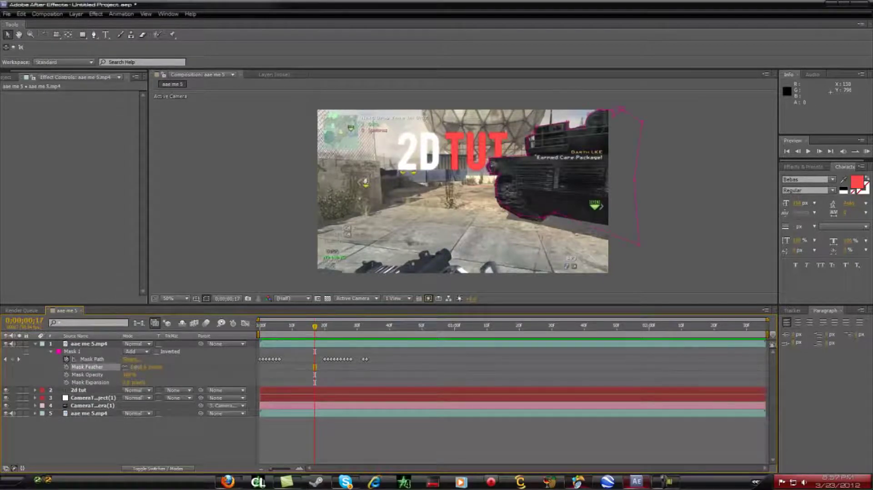
left_click(89, 344)
left_click(867, 152)
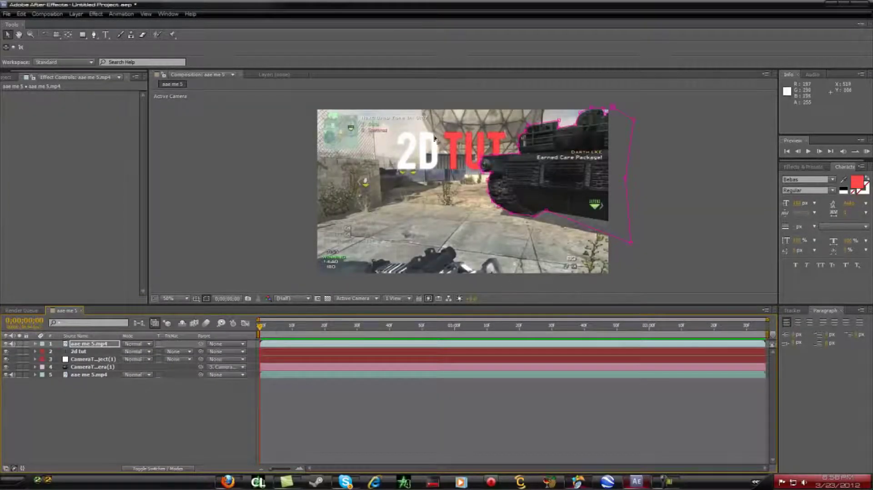
- Import the recent footage redirect.png, place it beneath the top aae me 5.mp4 layer, and move it to about 616, 252
left_click(7, 14)
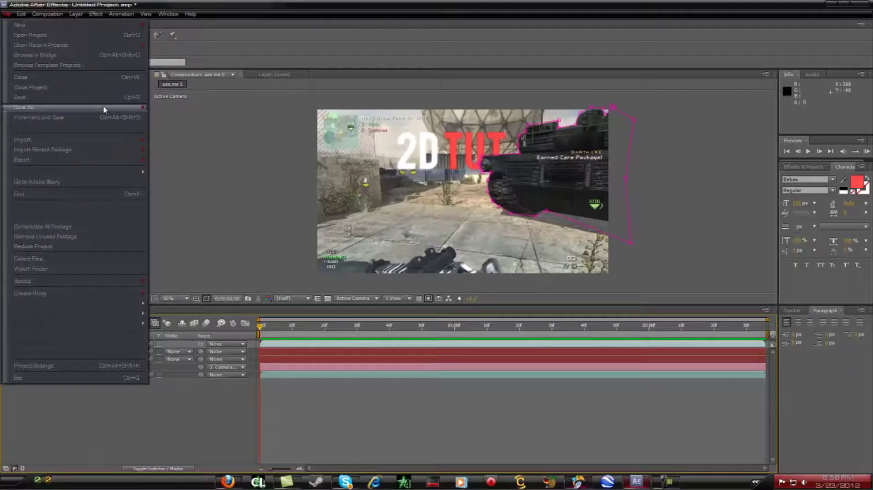
mouse_move(53, 154)
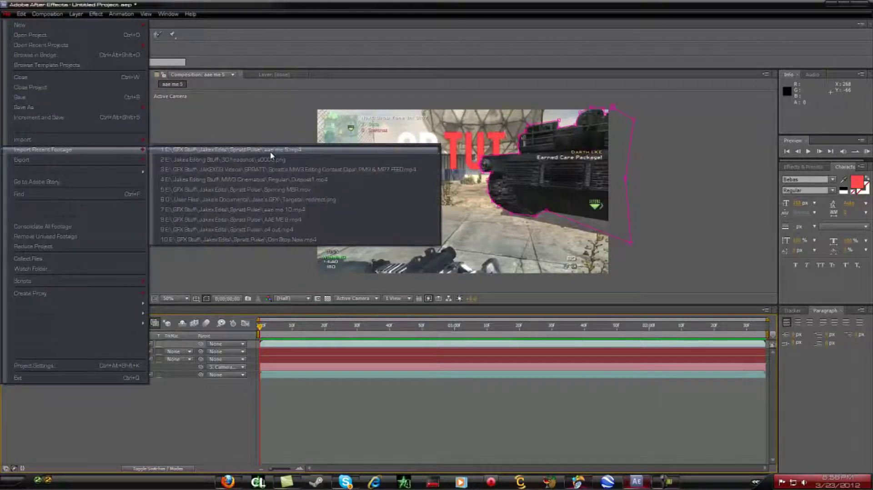
left_click(334, 203)
left_click_drag(35, 179, 88, 348)
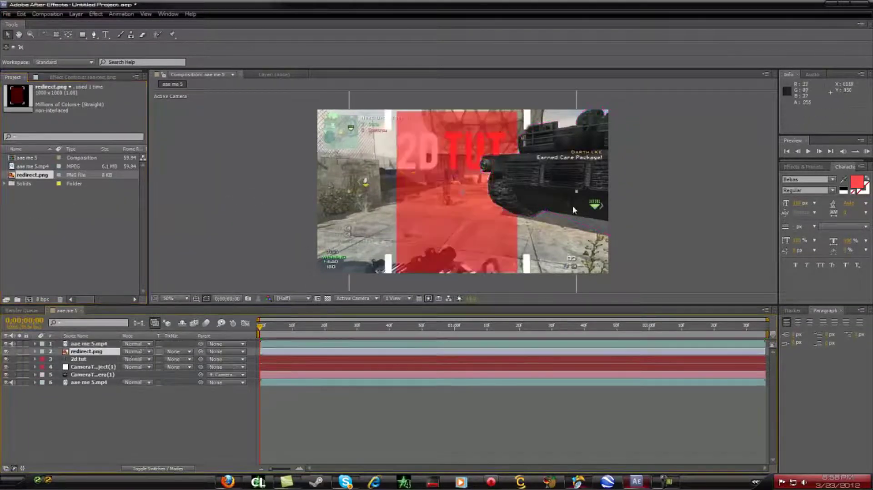
left_click_drag(462, 221, 456, 196)
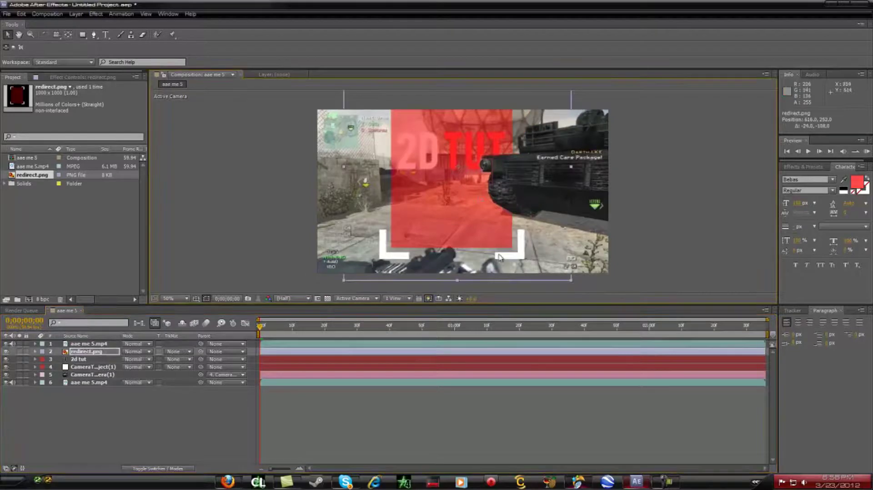
- Reduce redirect.png's height and reposition the overlay so it frames the 2D TUT text
left_click_drag(571, 281, 565, 215)
left_click_drag(474, 180, 474, 166)
left_click(90, 352)
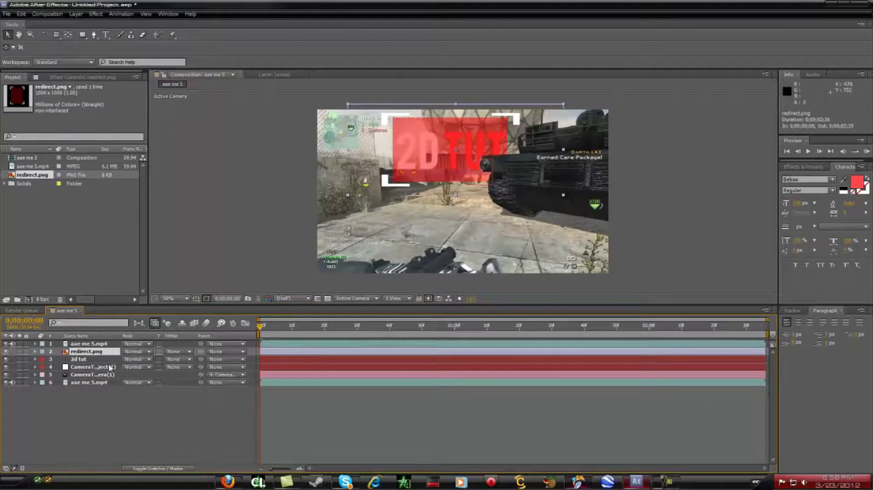
- Make redirect.png a 3D layer and move it to about 608, 340, 0, behind the text area
right_click(80, 355)
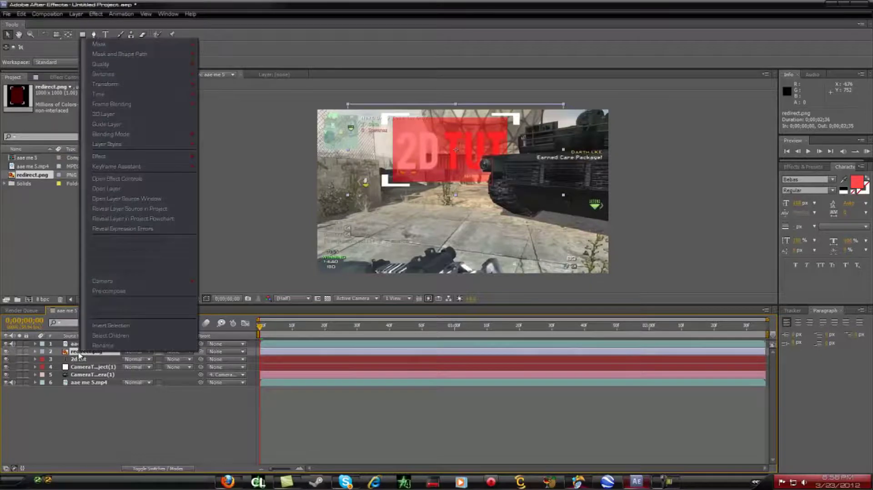
left_click(127, 116)
left_click_drag(459, 103, 454, 139)
key("Return")
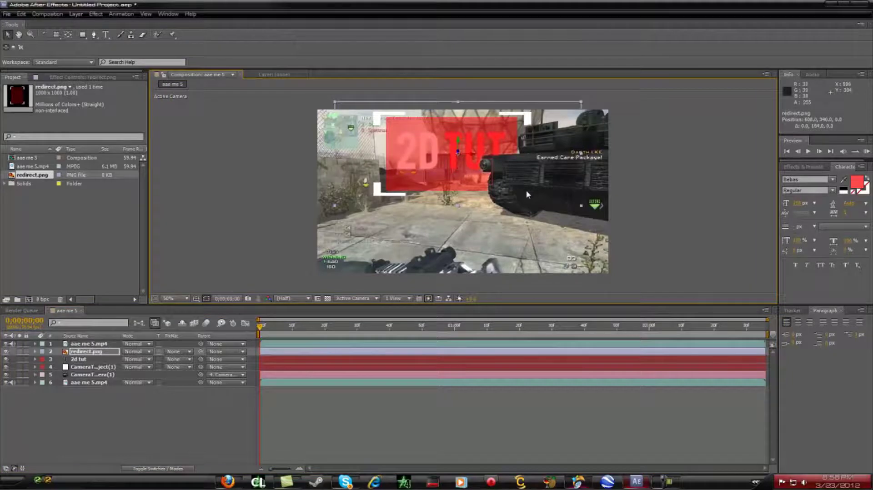
- Adjust redirect.png's scale to fit around the text and move the layer to 602, 328, 0
left_click(86, 360)
left_click(43, 353)
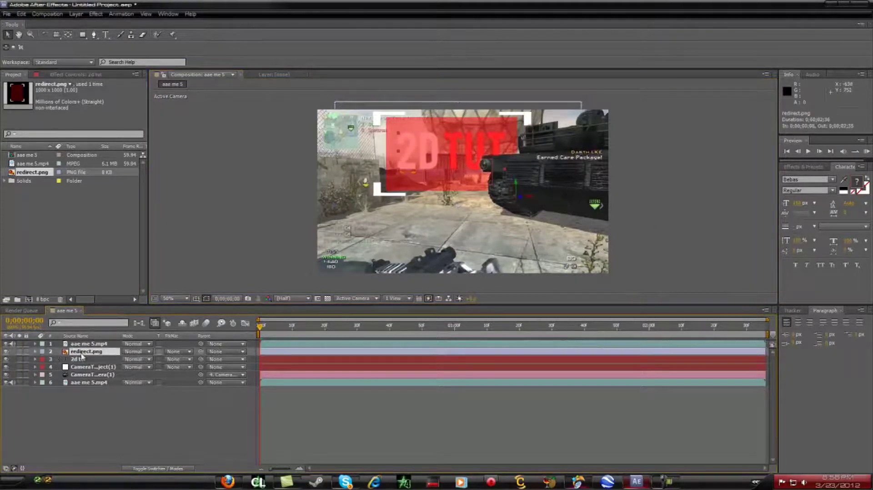
left_click(34, 353)
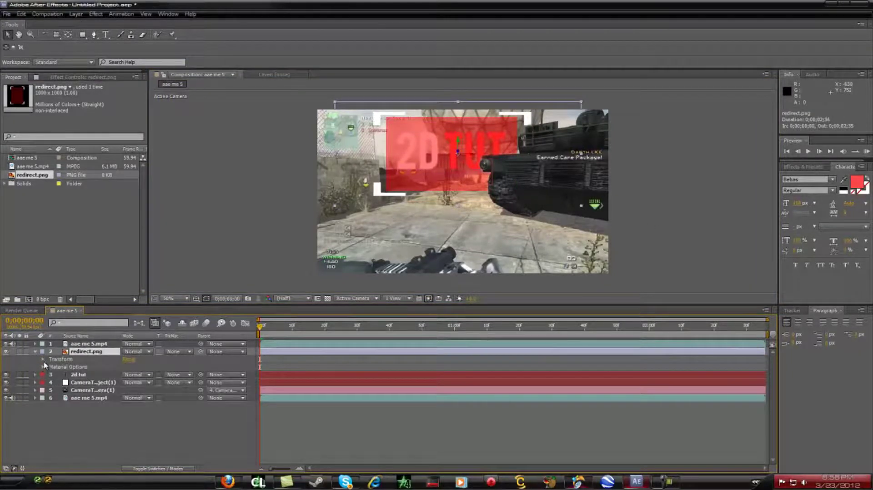
left_click(43, 359)
left_click_drag(135, 389, 128, 388)
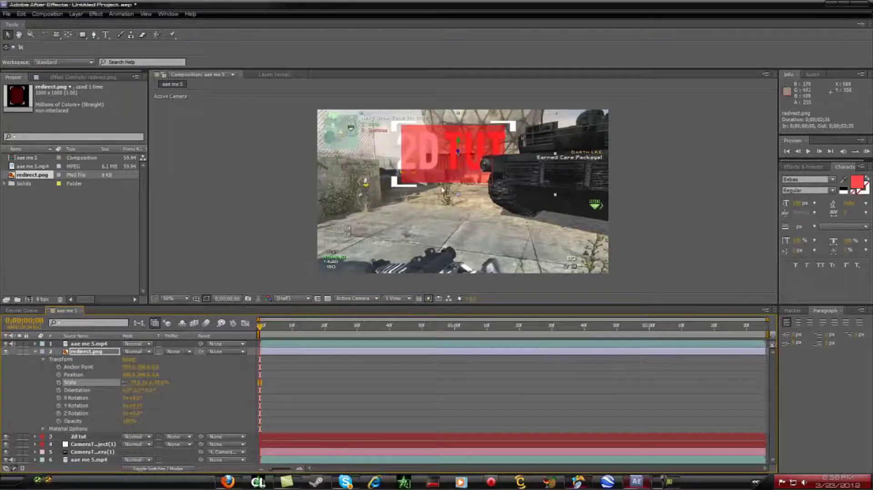
left_click_drag(473, 156, 470, 158)
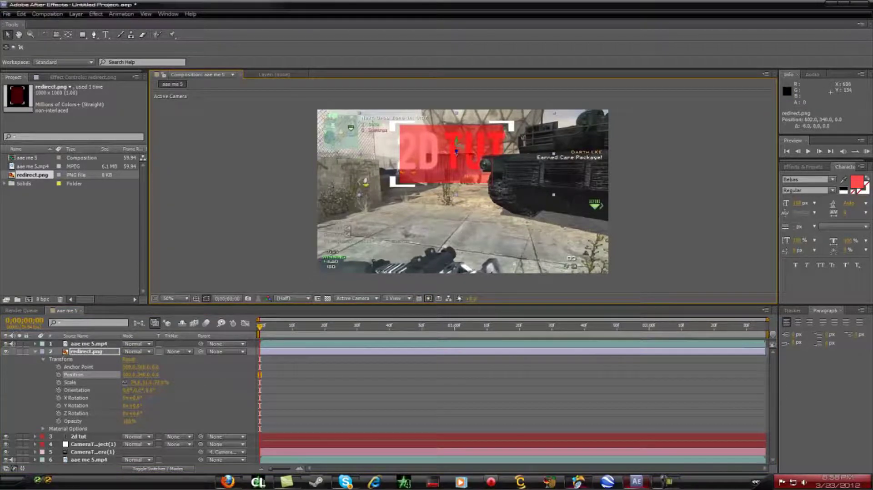
left_click_drag(457, 151, 457, 149)
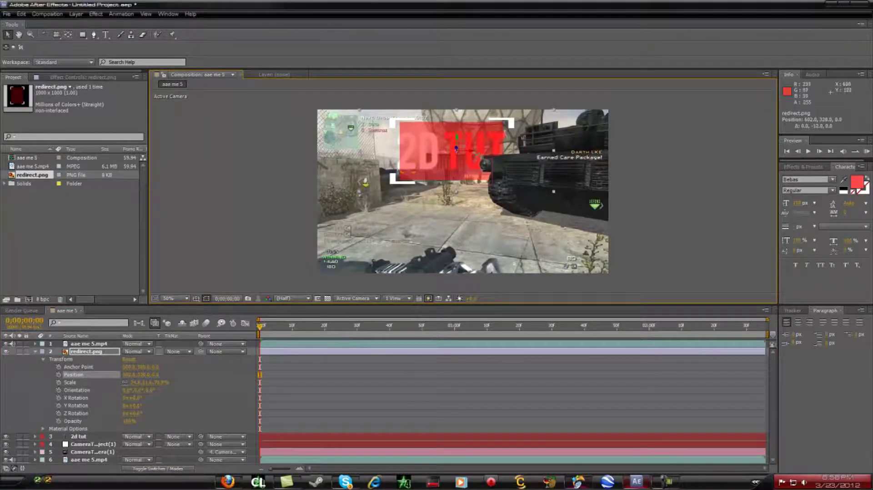
left_click_drag(134, 384, 145, 384)
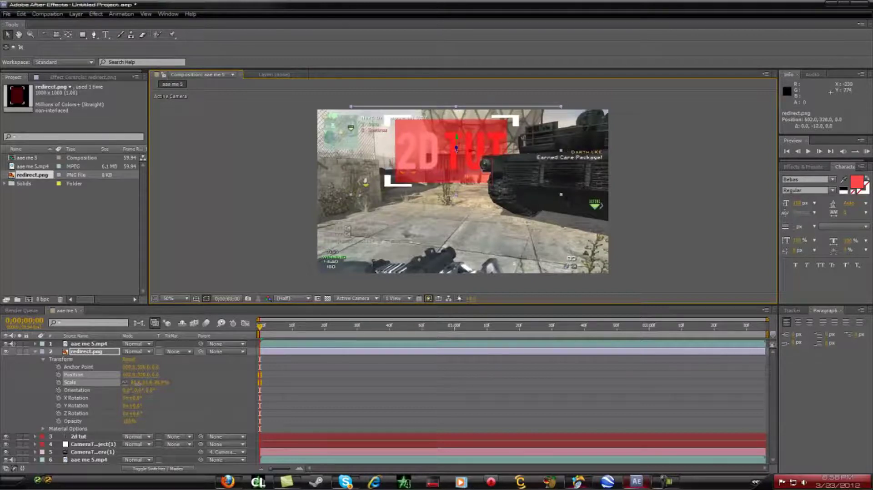
- Apply CC Lens to redirect.png with a larger size and negative convergence, and slightly increase the layer's scale
left_click(96, 14)
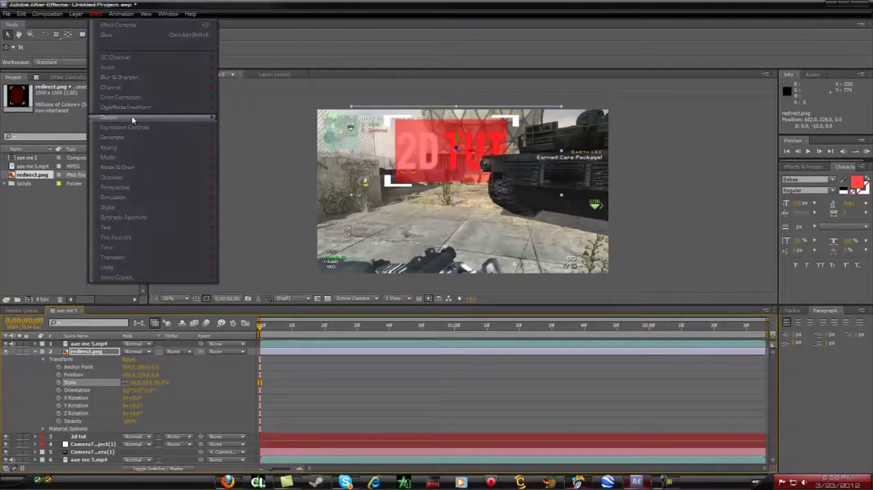
mouse_move(133, 119)
left_click(279, 189)
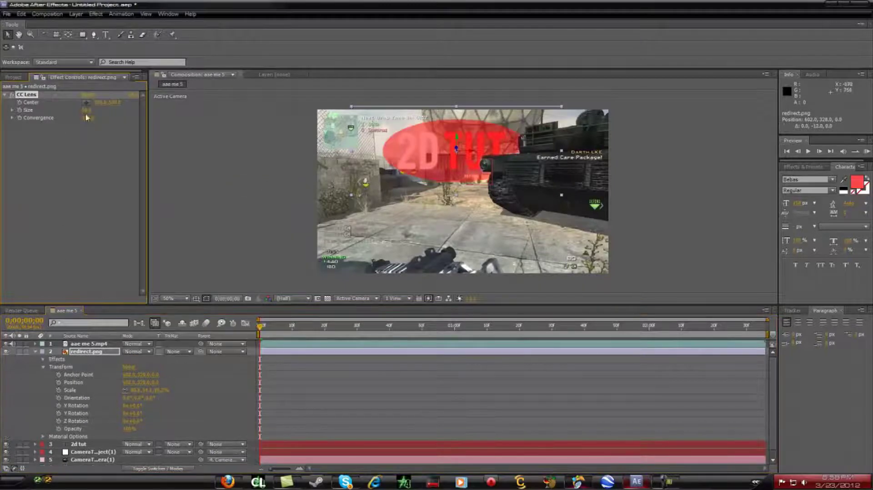
mouse_move(88, 118)
left_mouse_down()
mouse_move(65, 120)
mouse_move(91, 114)
left_mouse_up()
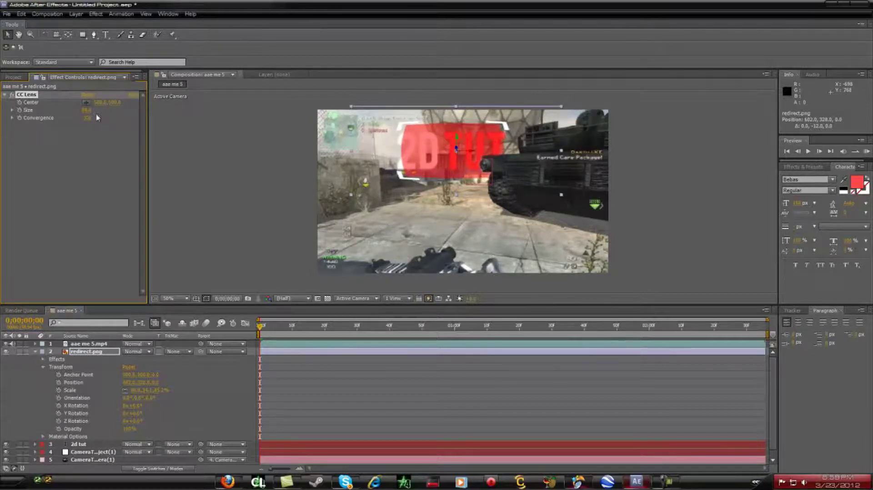
mouse_move(135, 391)
left_mouse_down()
mouse_move(145, 391)
mouse_move(137, 391)
left_mouse_up()
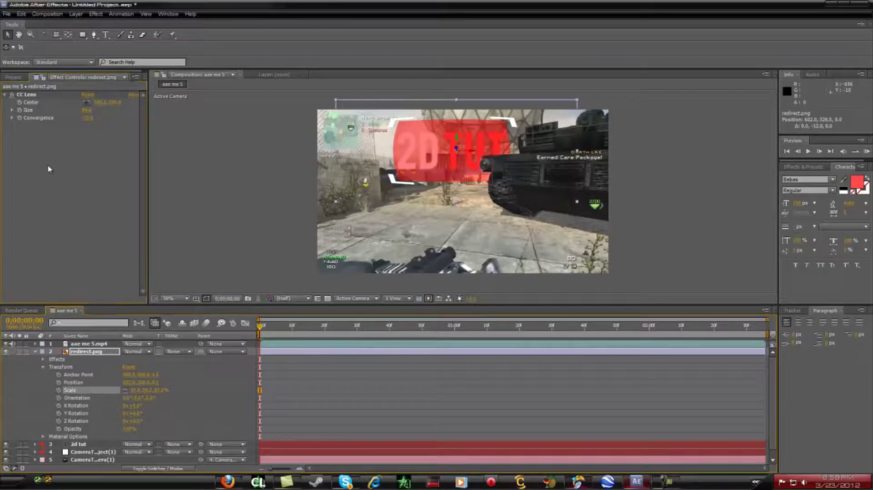
- Apply CC Toner to redirect.png and set its midtones to magenta
left_click(101, 17)
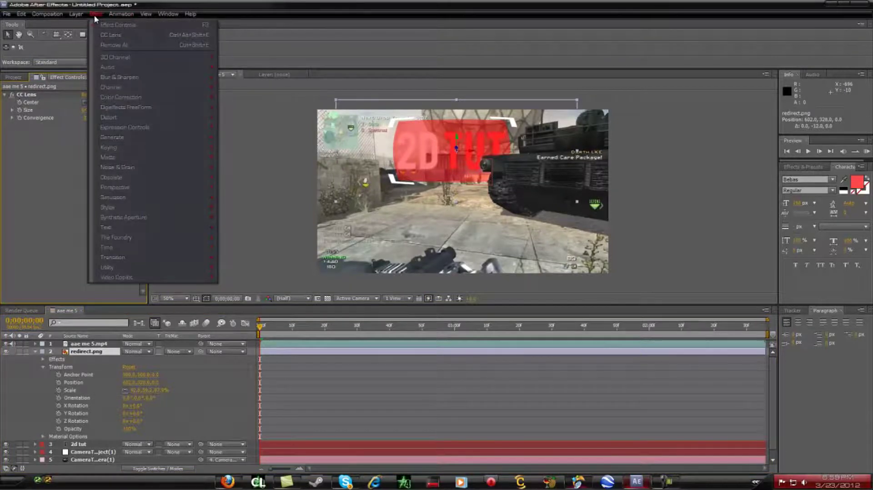
mouse_move(136, 97)
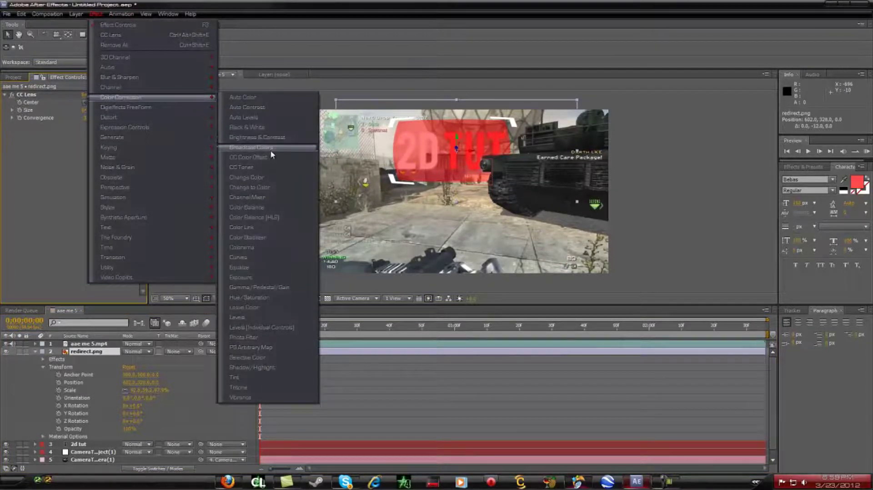
left_click(241, 167)
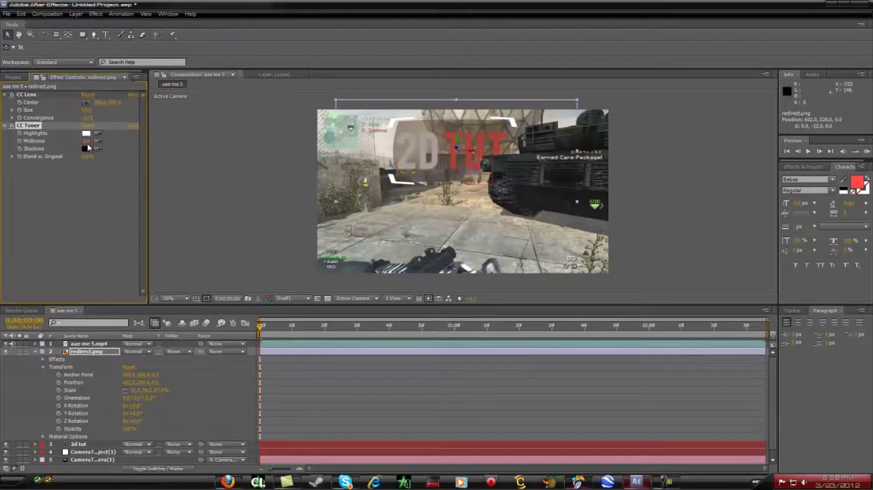
left_click(86, 141)
left_click(408, 335)
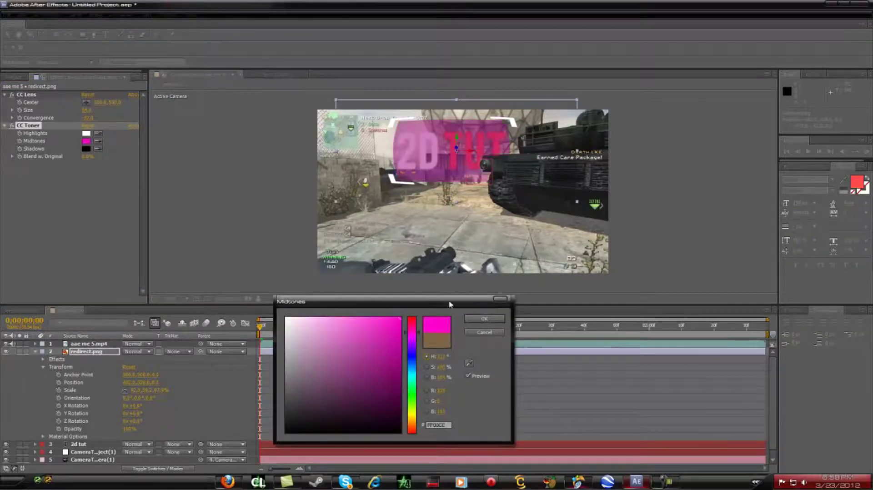
left_click(485, 319)
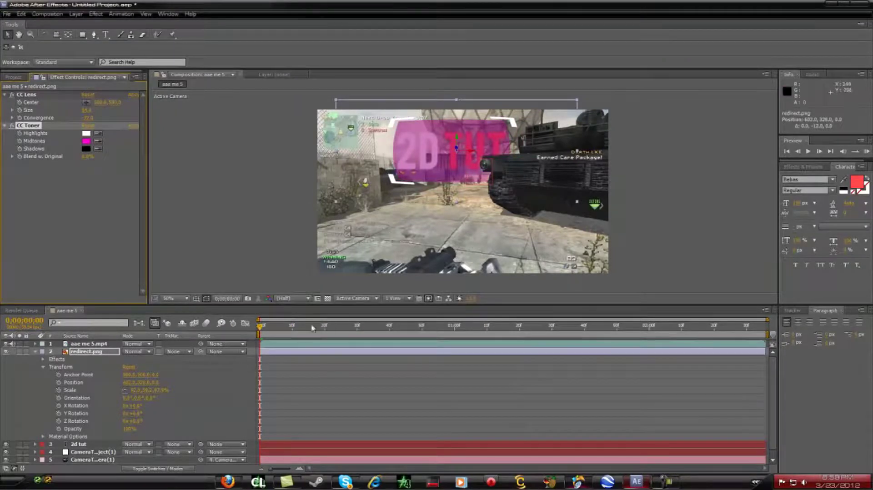
- Push redirect.png back in depth behind the 2D TUT text, to a Z position of about 30.5, and return to frame 0
left_click_drag(260, 332, 642, 326)
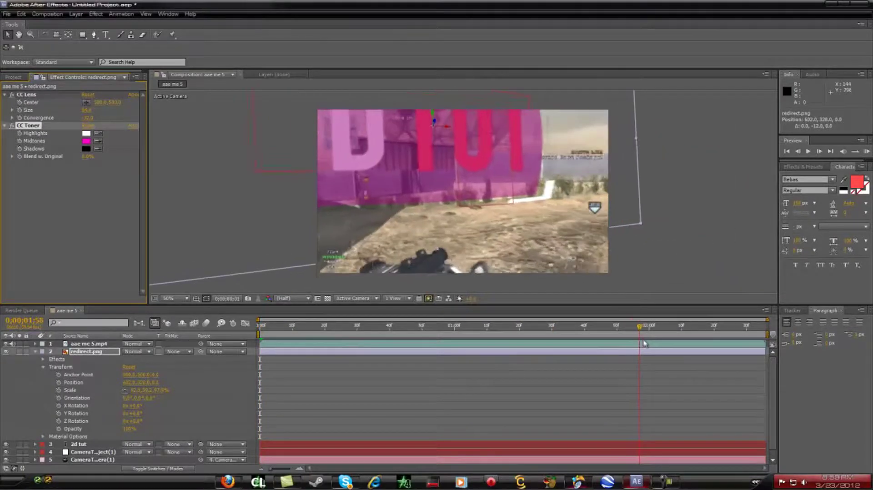
left_click_drag(436, 125, 455, 136)
left_click_drag(642, 326, 484, 327)
key("Home")
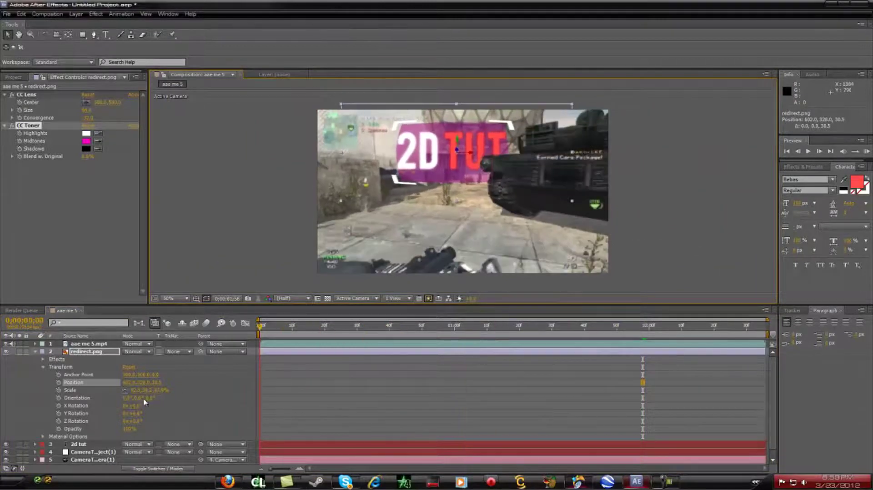
left_click_drag(286, 399, 114, 275)
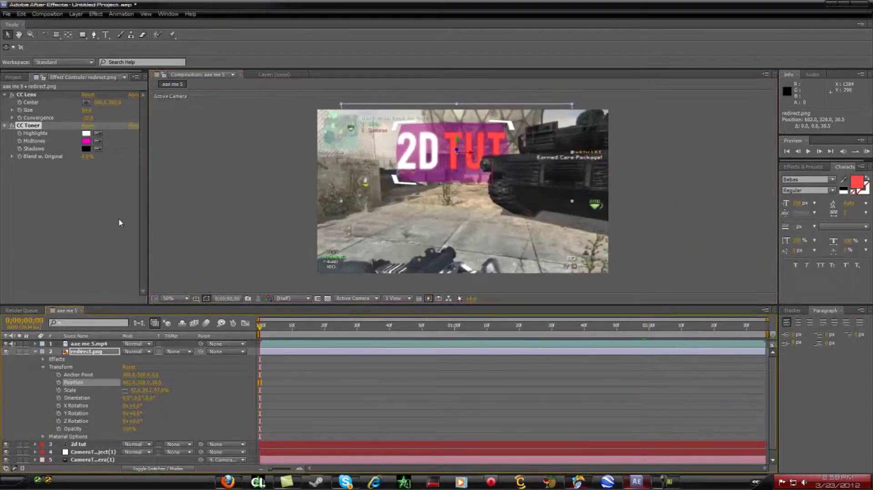
- Add a new light layer to the composition with the offered light settings
left_click(76, 13)
mouse_move(137, 24)
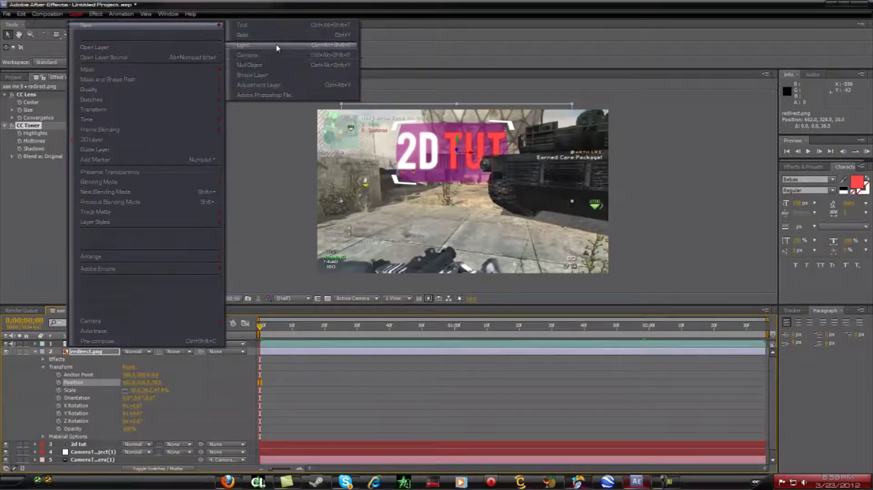
left_click(279, 47)
left_click(432, 339)
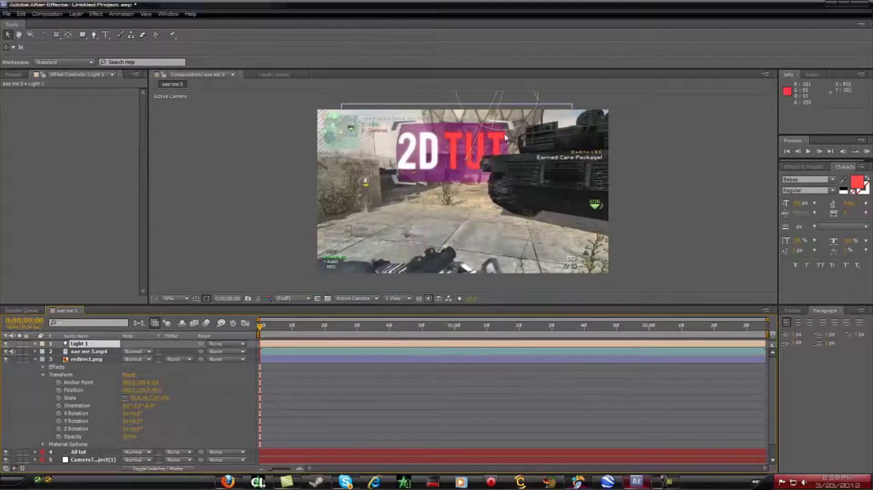
- Play through the lit composition, return to the first frame and run a RAM preview
key("space")
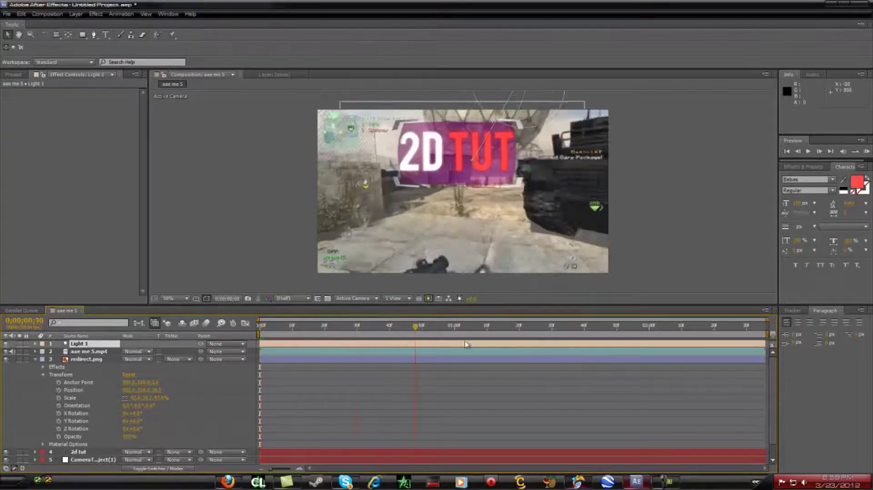
left_click_drag(566, 355, 599, 345)
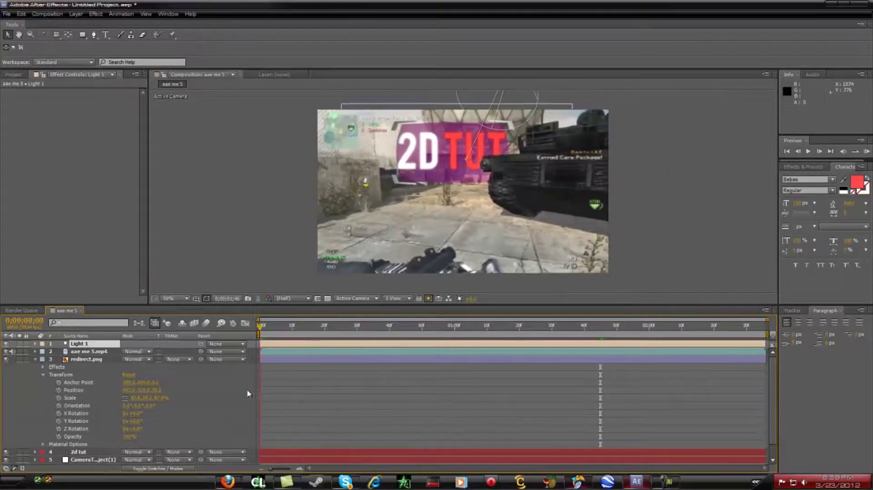
key("space")
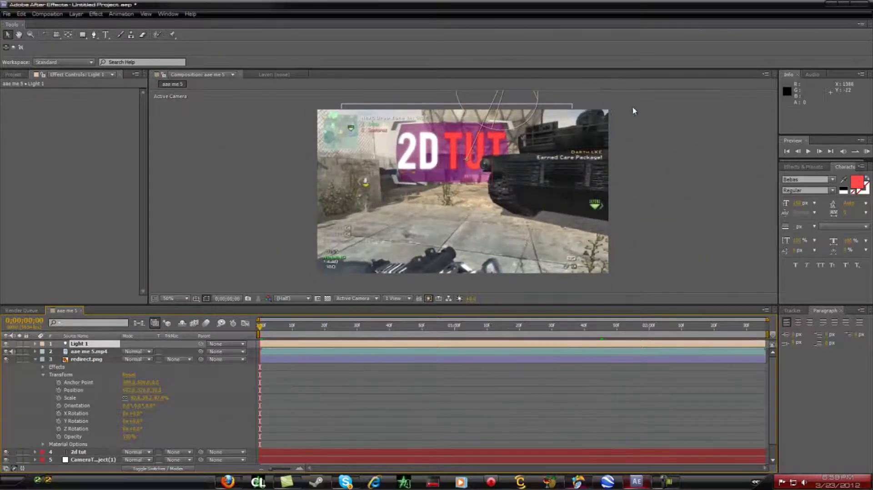
left_click(869, 154)
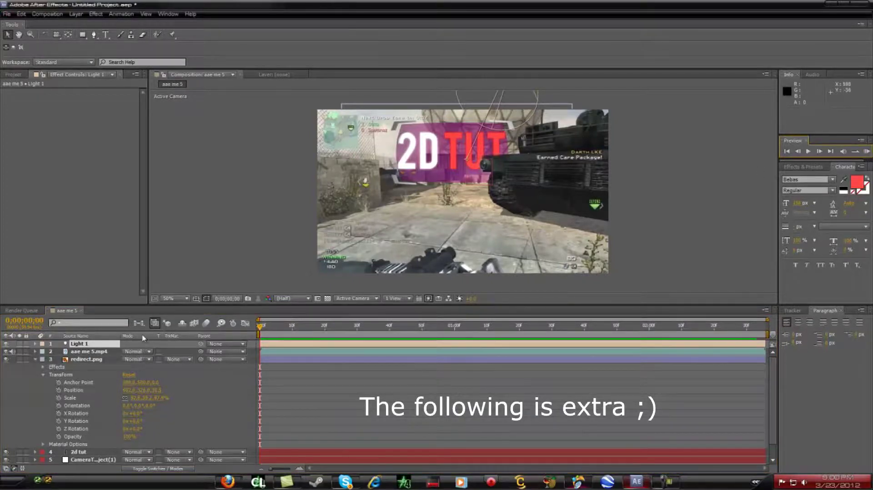
- Collapse redirect.png's layer properties and deselect all layers
left_click(34, 360)
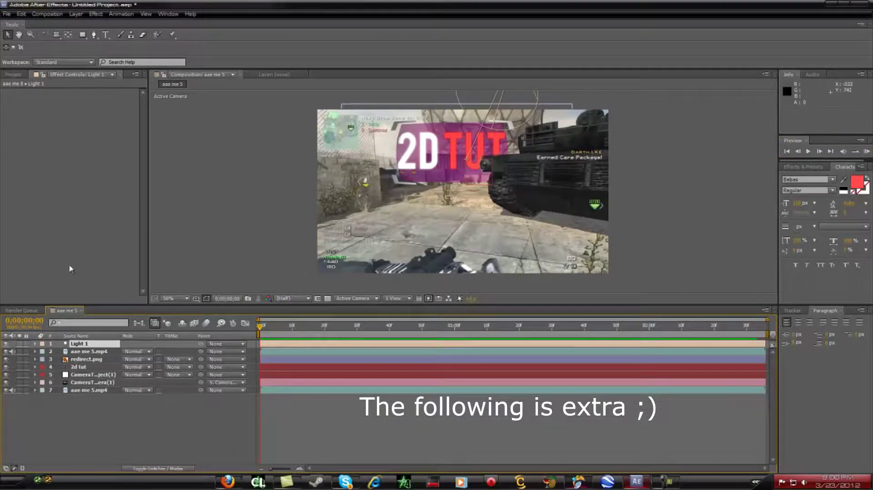
left_click(83, 239)
left_click(88, 429)
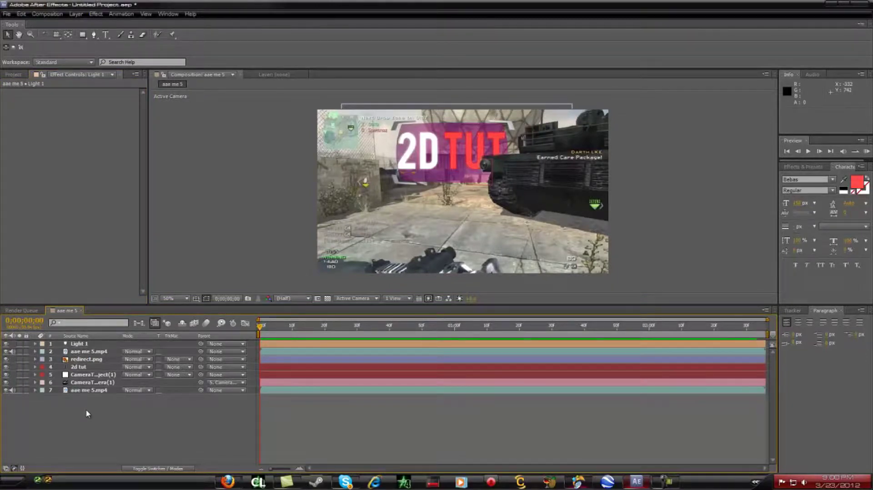
left_click(7, 13)
mouse_move(57, 141)
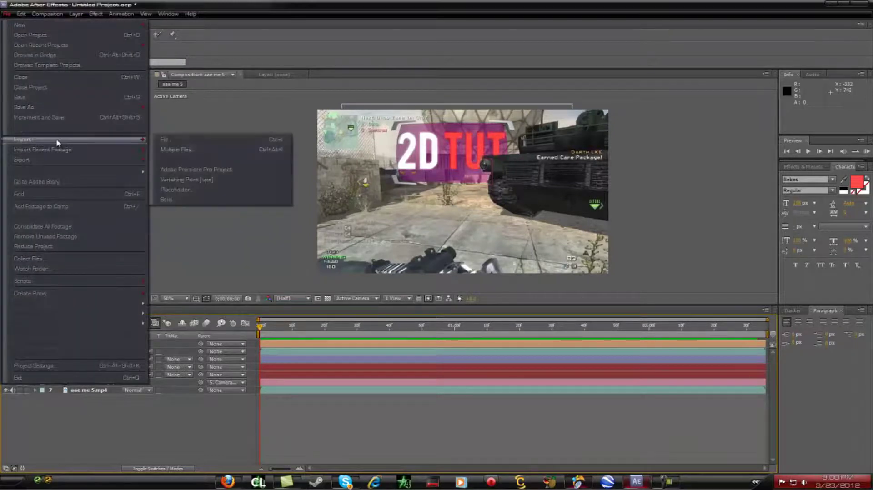
left_click(193, 141)
left_click(241, 199)
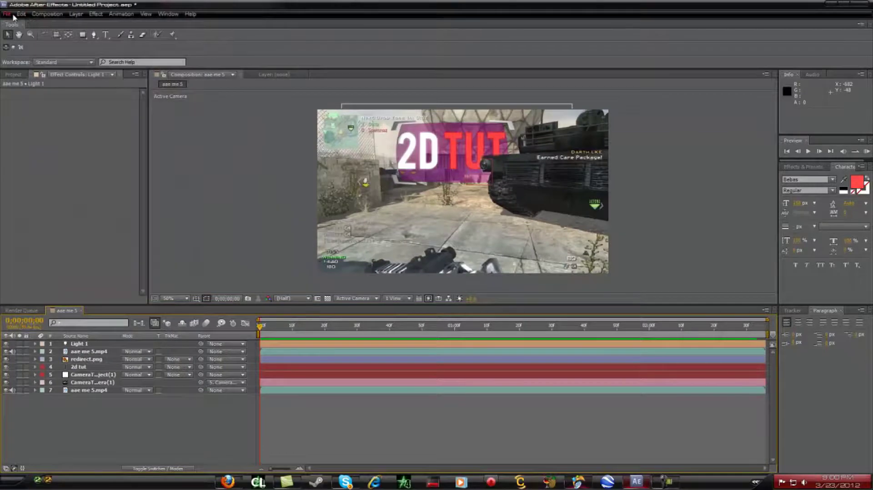
- Import the recent image sequence s[0000-0090].png, place it directly above redirect.png, and play the composition
left_click(7, 13)
mouse_move(53, 150)
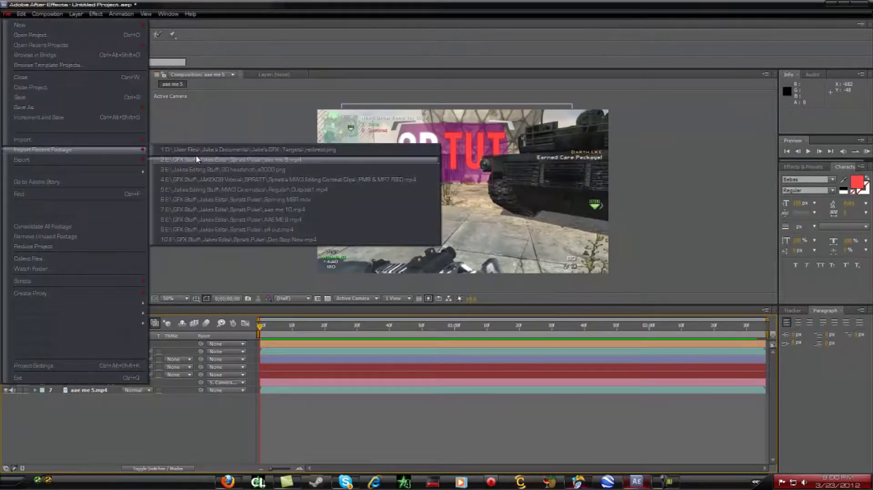
left_click(225, 171)
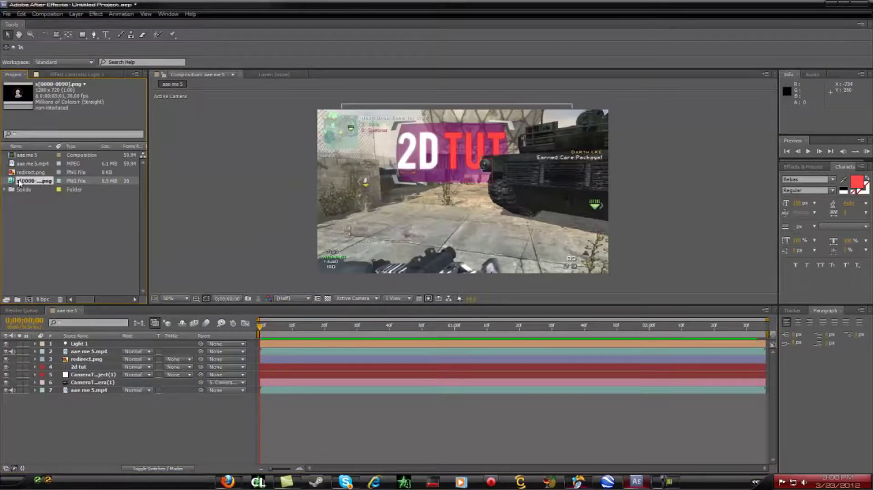
left_click_drag(26, 182, 90, 362)
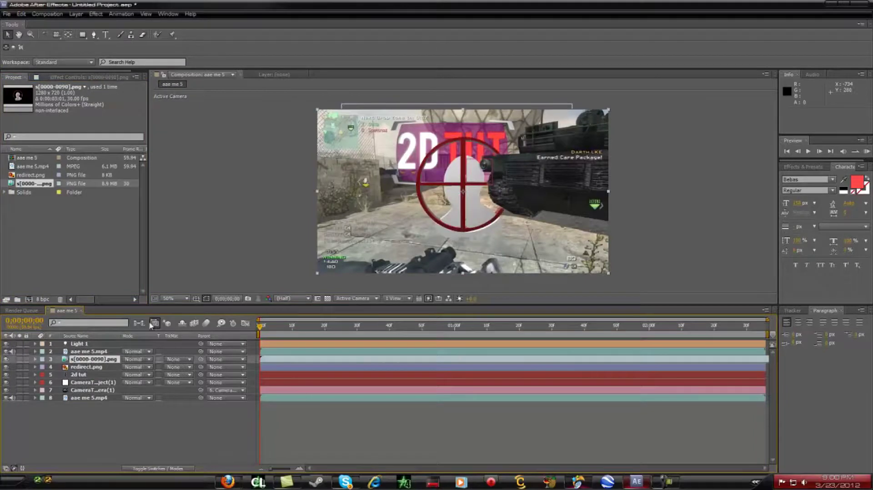
key("space")
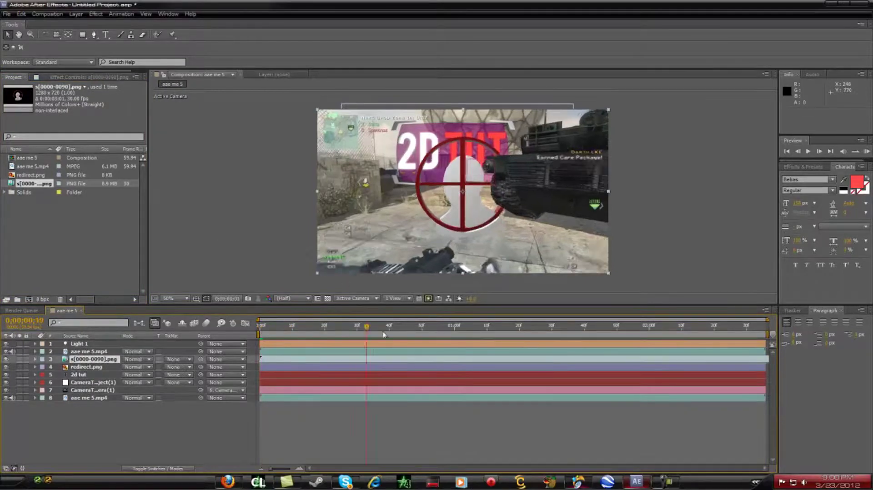
- Stop playback, make the s[0000-0090].png layer 3D and shift its depth position to -3.3
key("space")
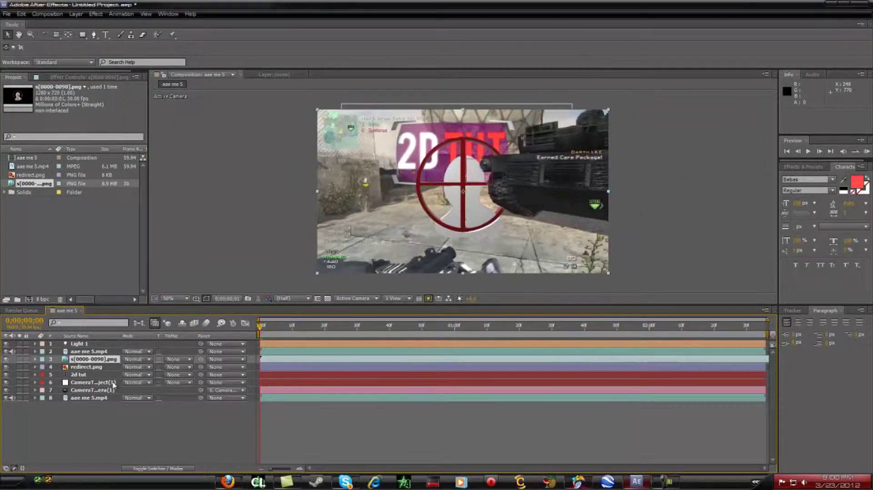
right_click(91, 361)
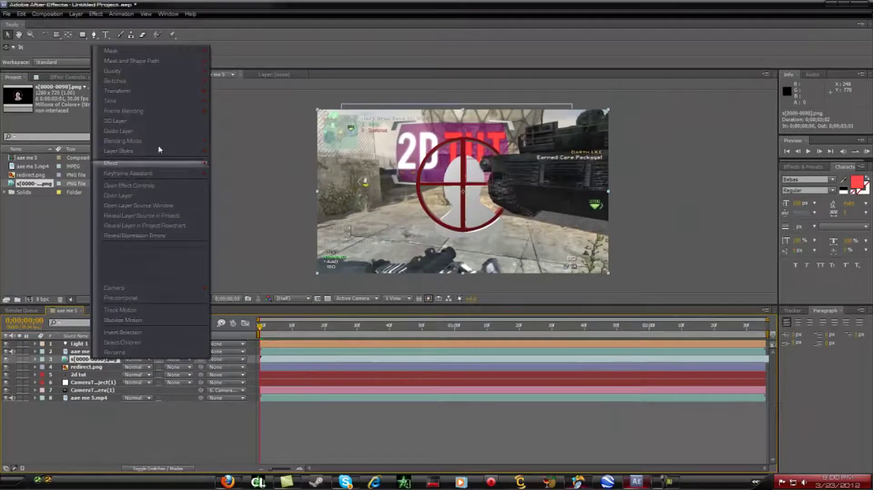
left_click(116, 121)
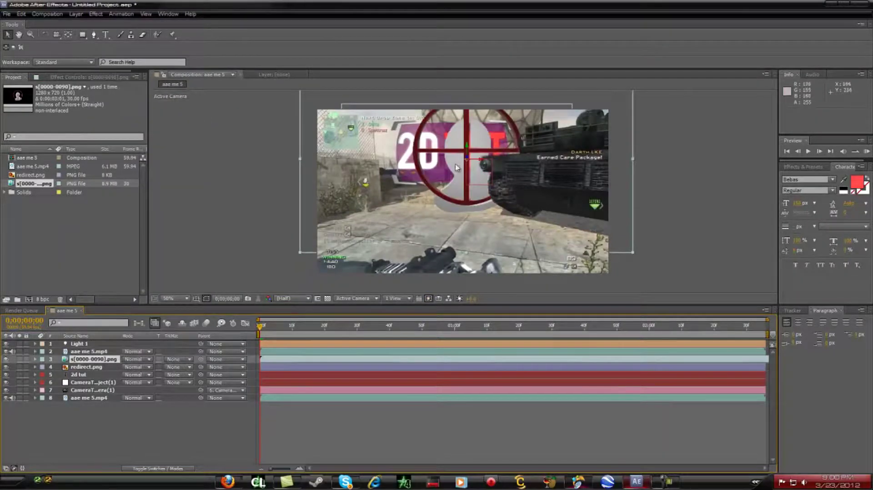
left_click_drag(473, 160, 747, 191)
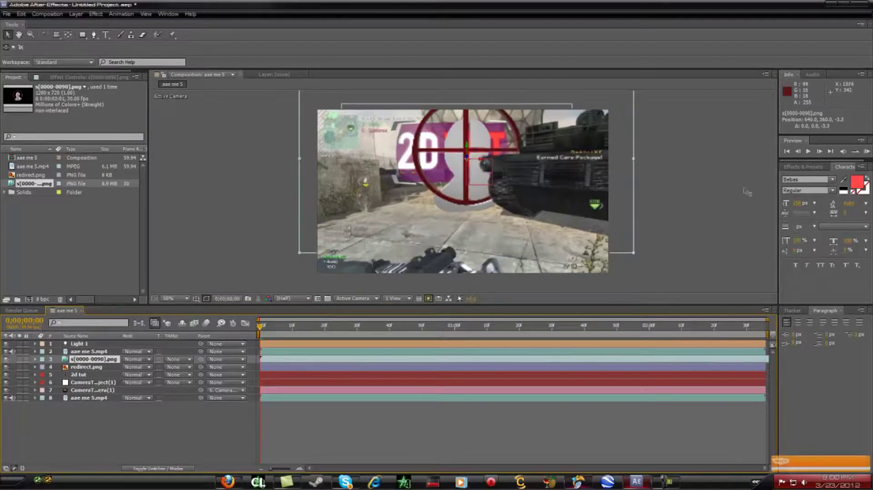
key("Return")
- Scale the s[0000-0090].png layer to 38% and move it horizontally to X position 552
left_click(35, 359)
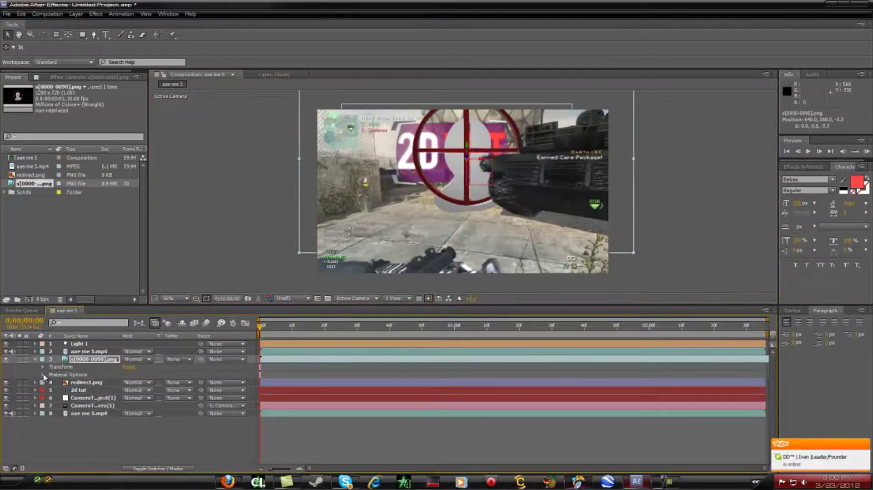
left_click(42, 367)
left_click_drag(139, 391, 116, 391)
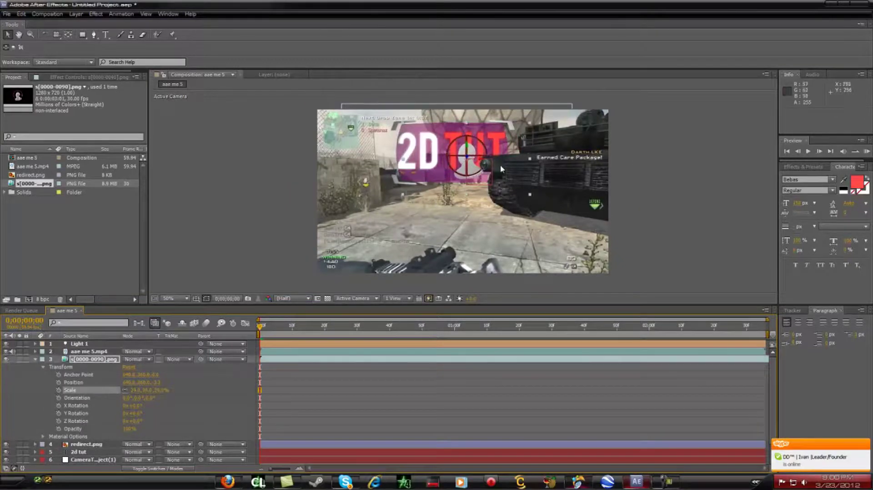
left_click_drag(501, 169, 464, 168)
- Scrub through the composition to check how the headshot sequence follows the camera movement
left_click_drag(264, 335, 134, 407)
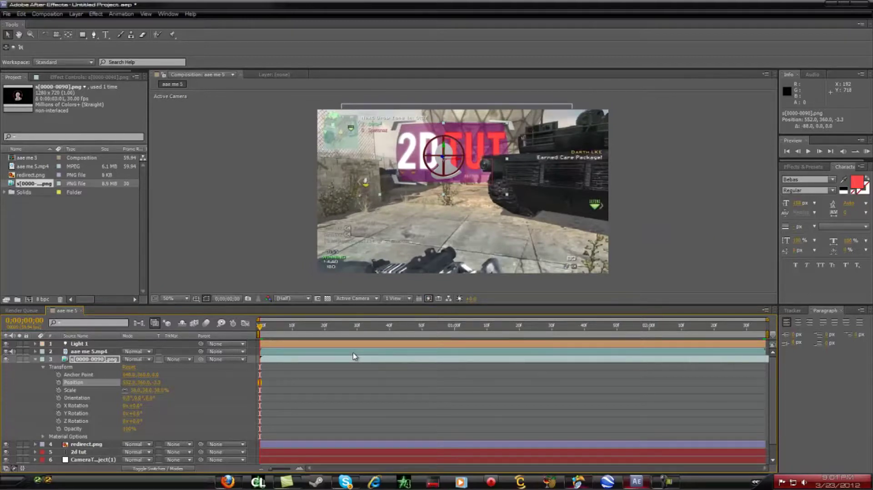
left_click_drag(261, 331, 493, 420)
left_click_drag(581, 421, 471, 401)
- Check the 3D Layer option of s[0000-0090].png and collapse the layer's properties
right_click(84, 359)
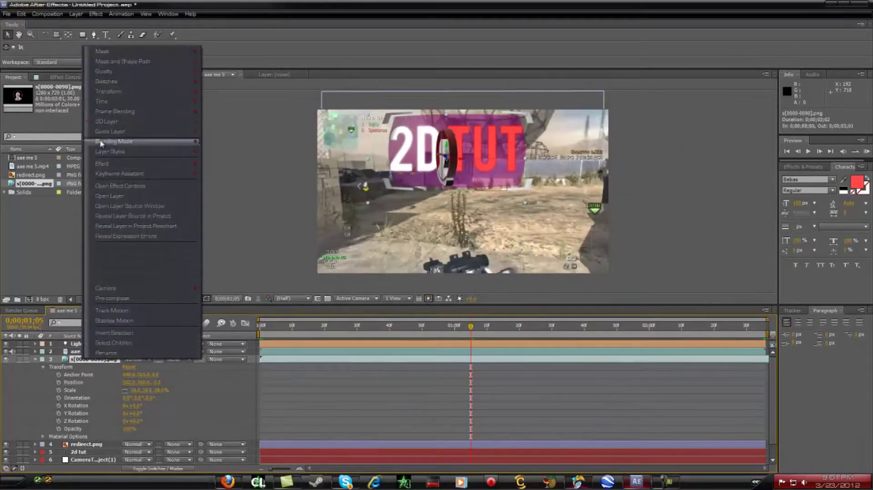
left_click(105, 121)
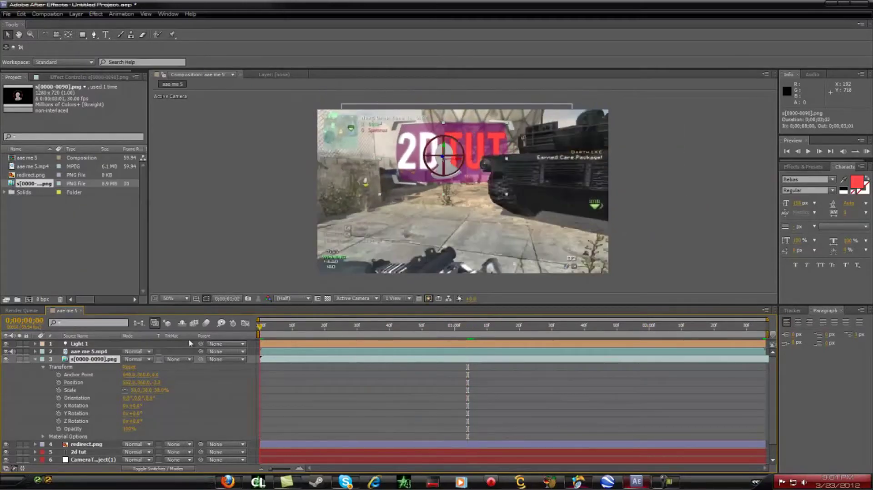
left_click(35, 360)
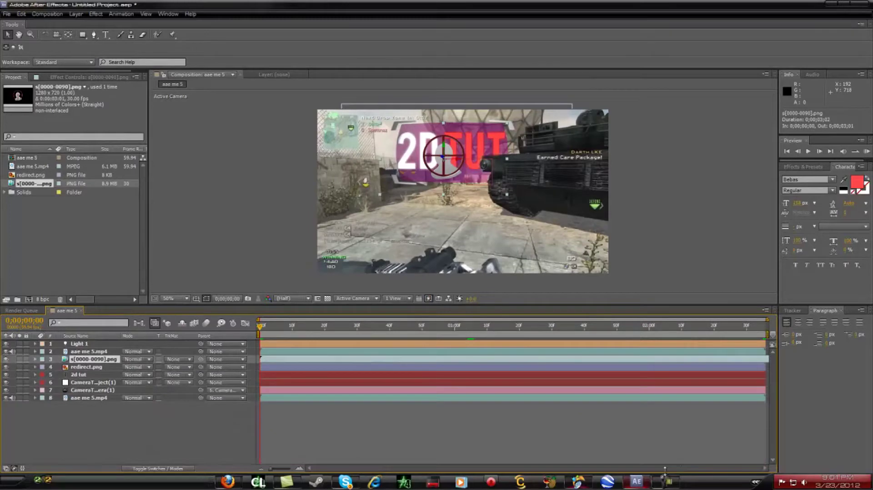